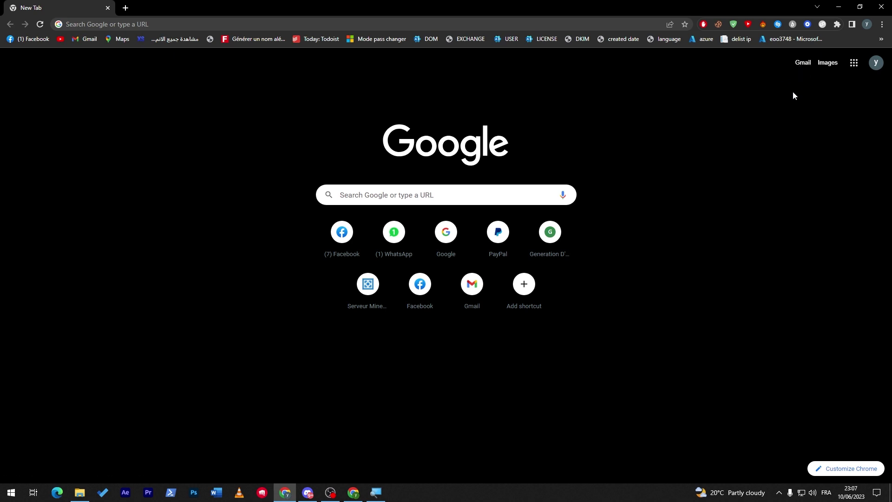
- Open Gmail from the Google apps grid and start a new email message
left_click(875, 63)
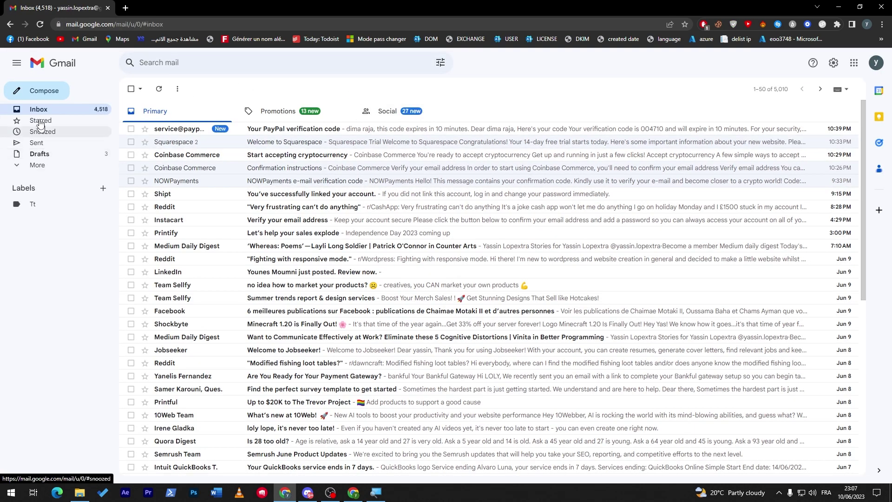
left_click(32, 94)
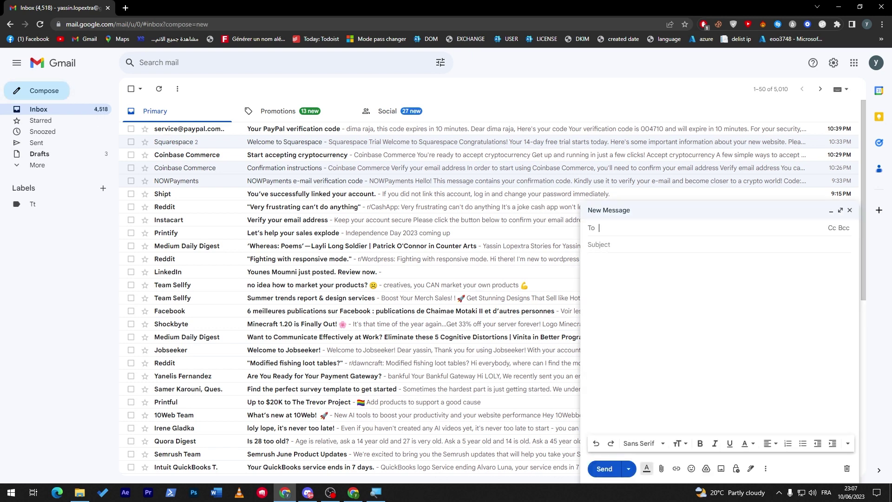
left_click(624, 344)
- Expand the New Message window to full screen, then open a new browser tab
left_click(841, 211)
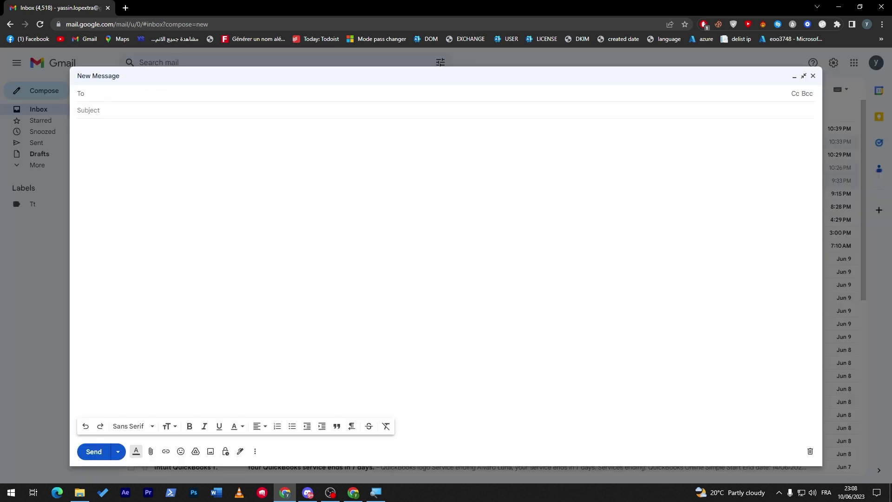
left_click(161, 86)
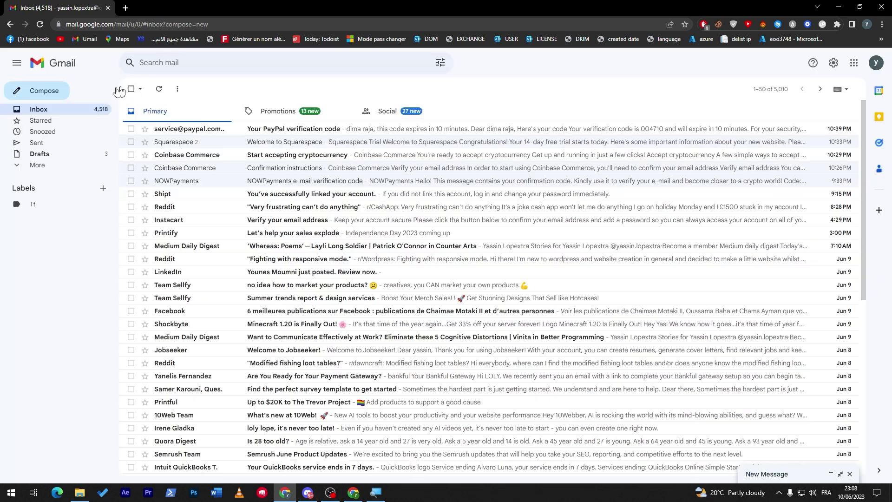
left_click(827, 472)
left_click(841, 211)
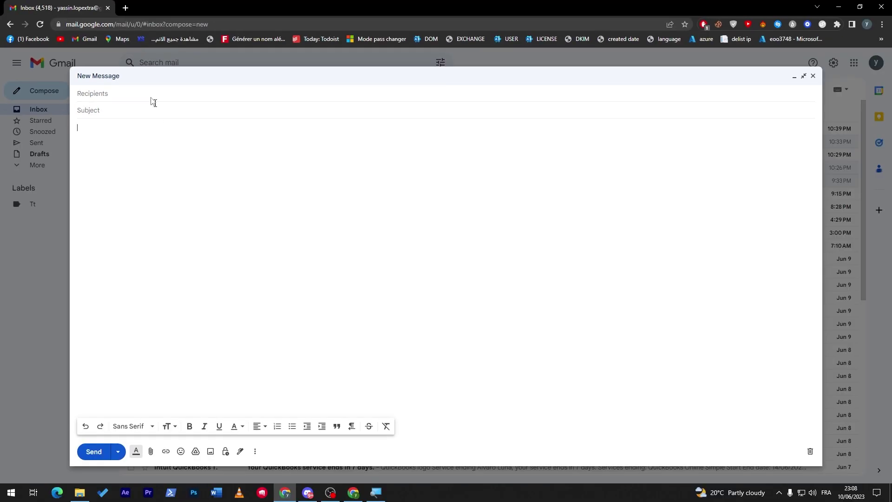
left_click(126, 11)
- Load chat.openai.com in the new tab
type("chat")
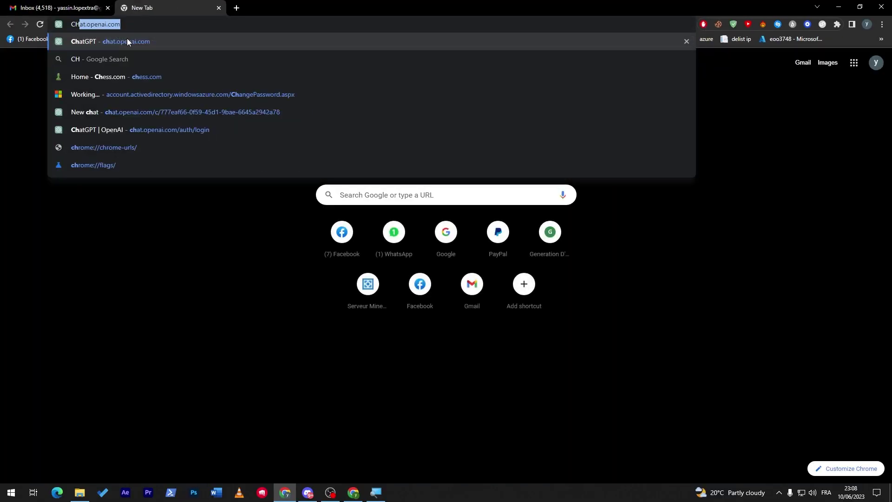
key("Return")
left_click(60, 7)
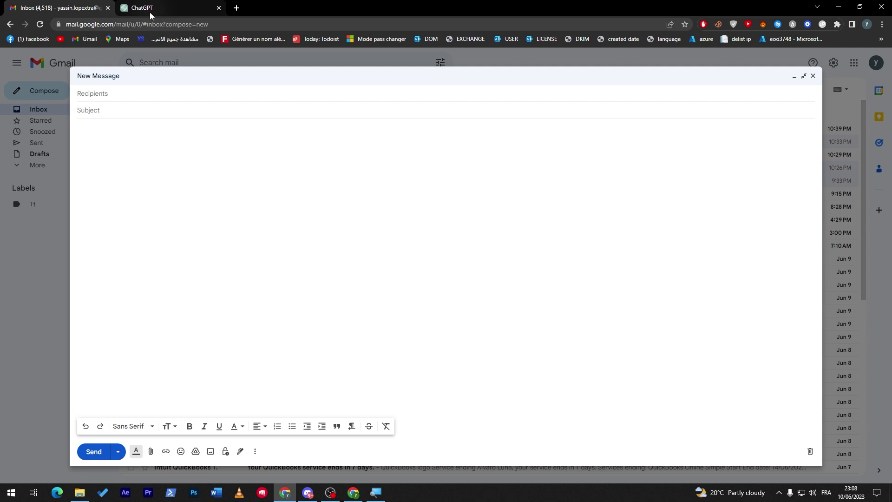
left_click(150, 12)
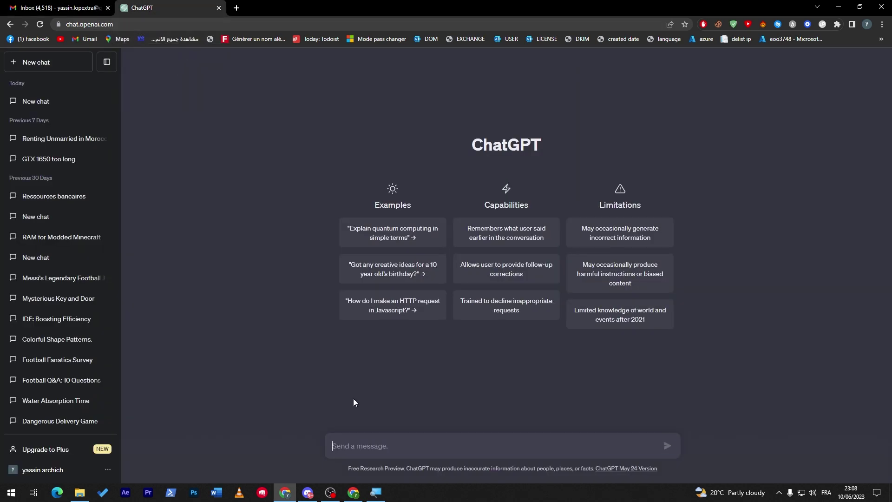
- Ask ChatGPT 'GIVE ME a random professional email', select the reply and return to Gmail
type("GIVE ME a random ")
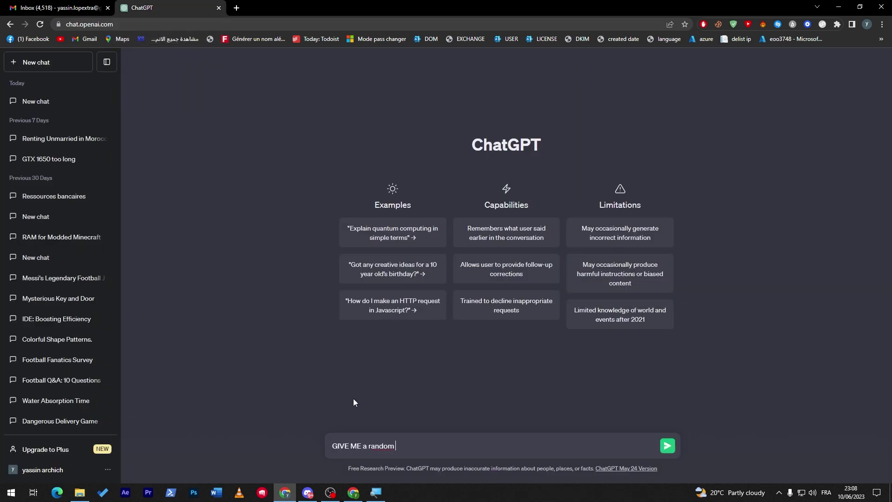
type("professional email")
key("Return")
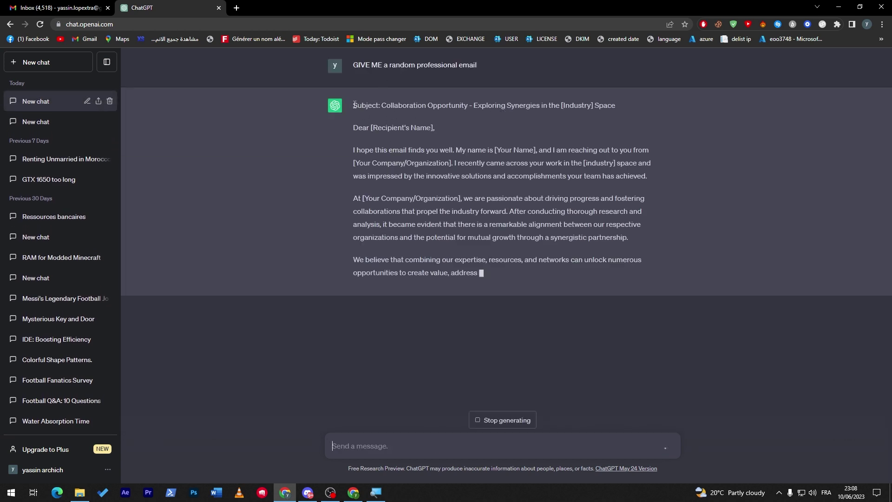
left_click_drag(355, 106, 523, 305)
left_click(55, 4)
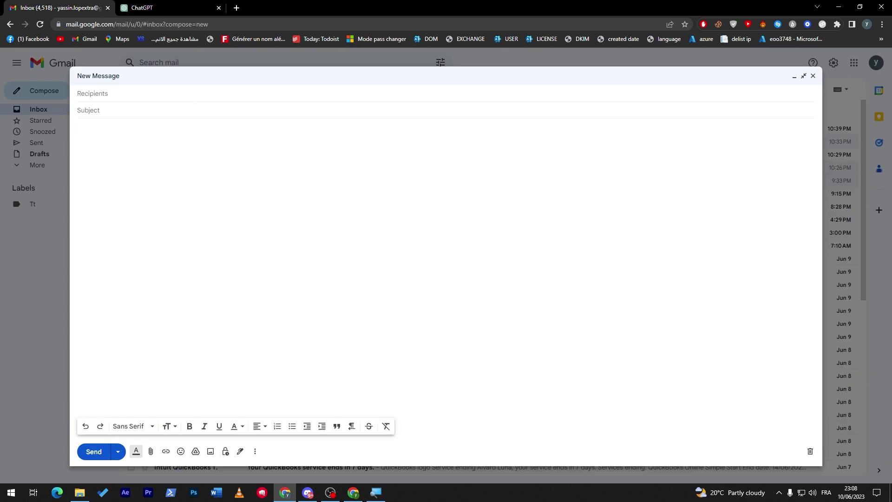
- Paste the ChatGPT collaboration-proposal email into the draft's body
key("ctrl+v")
key("ctrl+a")
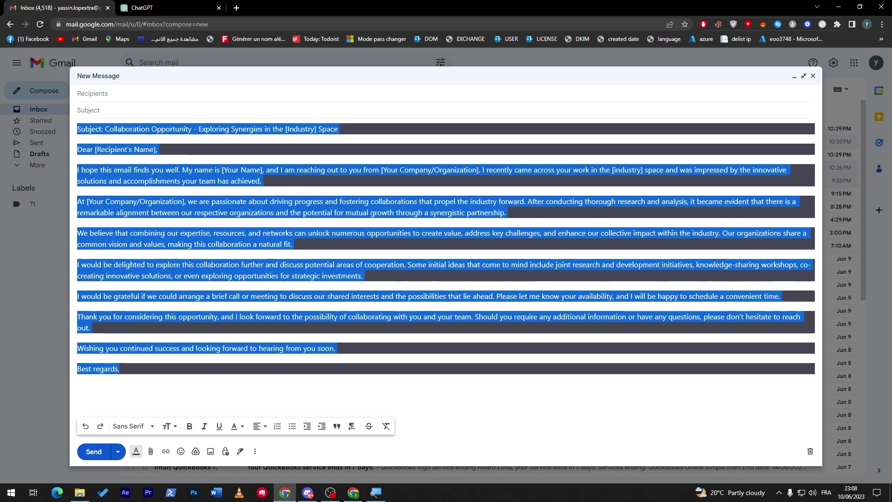
key("BackSpace")
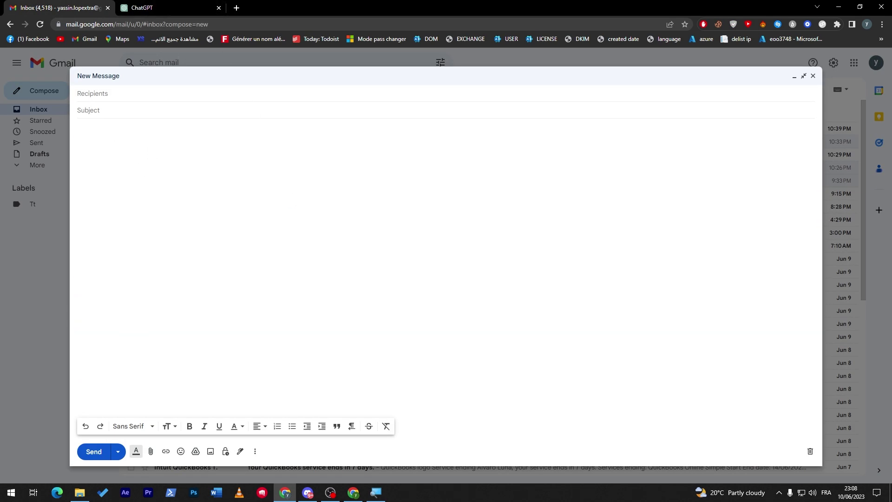
type("Subject: Collaboration Opportunity - Exploring Synergies in the [Industry] Space  Dear [Recipient's Name],  I hope this email finds you well. My name is [Your Name], and I am reaching out to you from [Your Company/Organization]. I recently came across your work in the [industry] space and was impressed by the innovative solutions and accomplishments your team has achieved.  At [Your Company/Organization], we are passionate about driving progress and fostering collaborations that propel the industry forward. After conducting thorough research and analysis, it became evident that there is a remarkable alignment between our respective organizations and the potential for mutual growth through a synergistic partnership.  We believe that combining our expertise, resources, and networks can unlock numerous opportunities to create value, address key challenges, and enhance our collective impact within the industry. Our organizations share a common vision and values, making this collaboration a natural fit.  I would be delighted to explore this collaboration further and discuss potential areas of cooperation. Some initial ideas that come to mind include joint research and development initiatives, knowledge-sharing workshops, co-creating innovative solutions, or even exploring opportunities for strategic investments.  I would be grateful if we could arrange a brief call or meeting to discuss our shared interests and the possibilities that lie ahead. Please let me know your availability, and I will be happy to schedule a convenient time.  Thank you for considering this opportunity, and I look forward to the possibility of collaborating with you and your team. Should you require any additional information or have any questions, please don't hesitate to reach out.  Wishing you continued success and looking forward to hearing from you soon.  Best regards,")
key("ctrl+a")
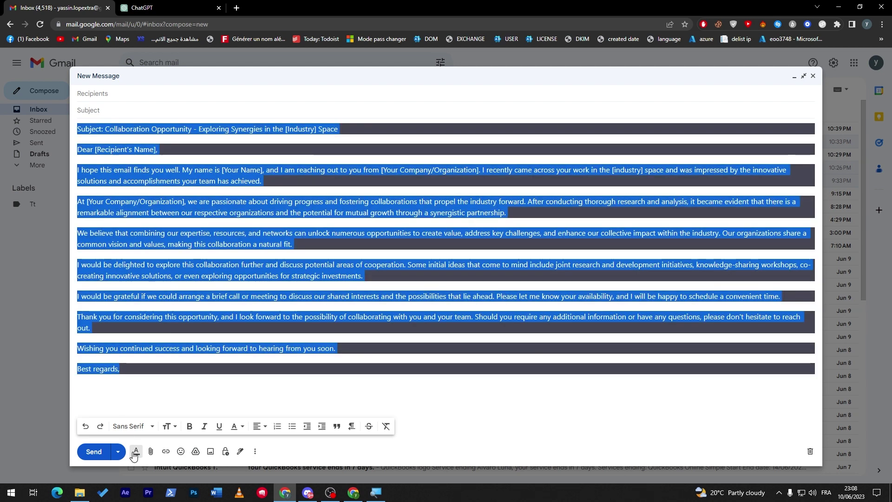
left_click(137, 453)
left_click(136, 453)
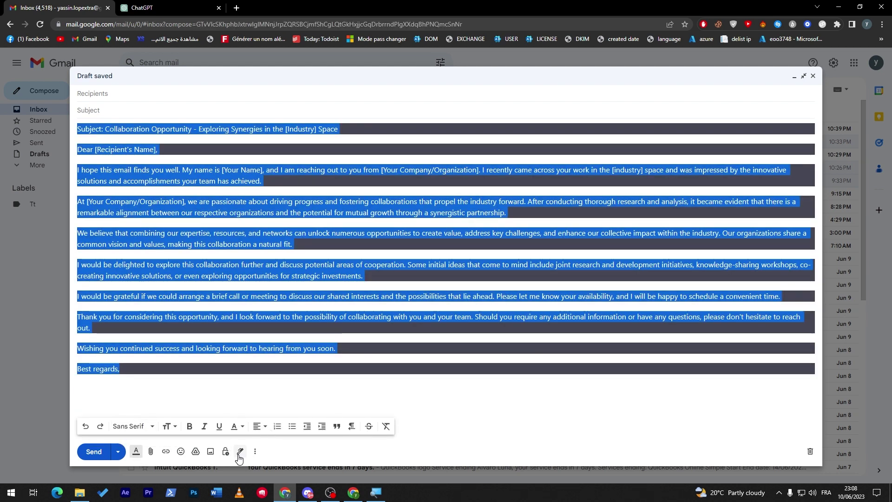
left_click(280, 366)
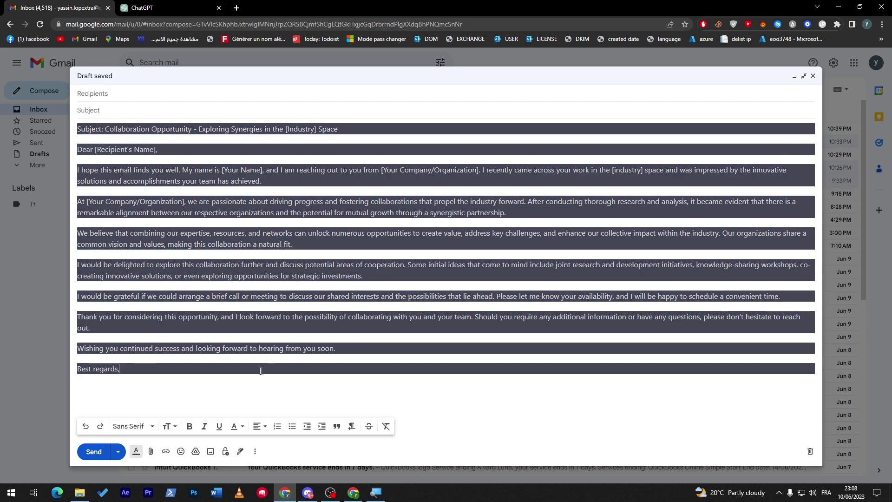
key("ctrl+a")
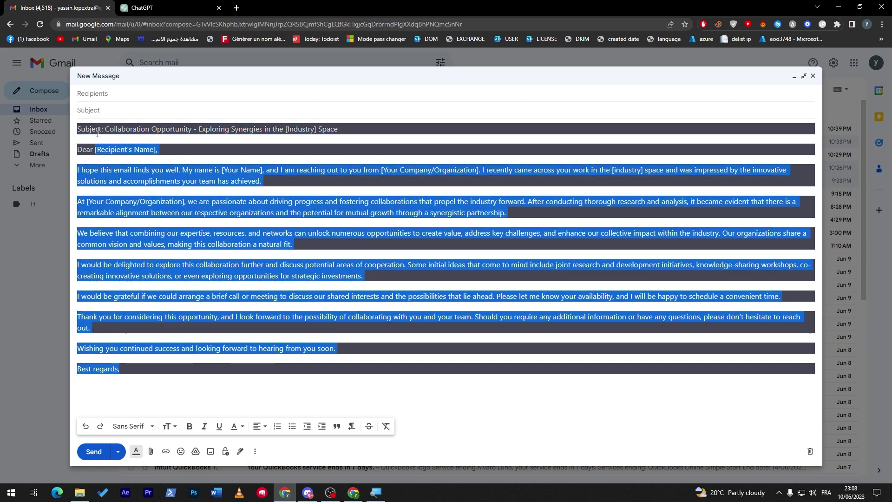
left_click(341, 130)
- Move the 'Subject:' line into the Subject field and remove the body's blank first line
left_click_drag(339, 129, 77, 129)
key("ctrl+c")
key("BackSpace")
key("ctrl+v")
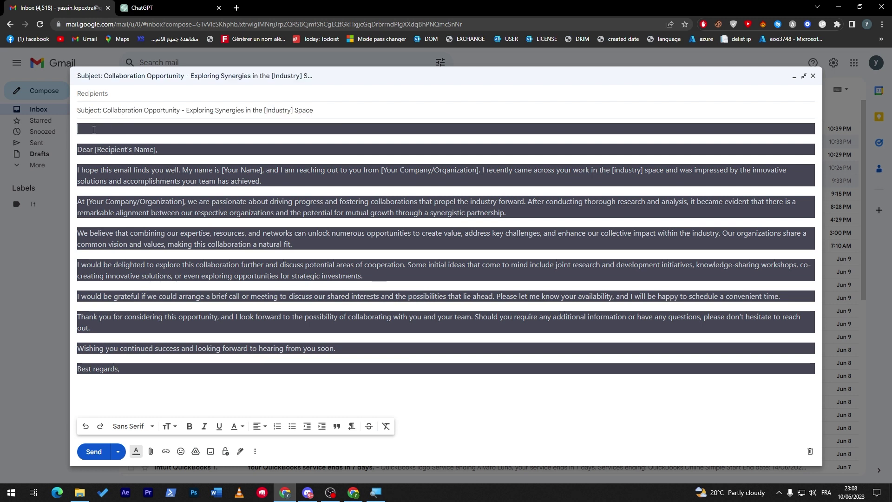
key("Delete")
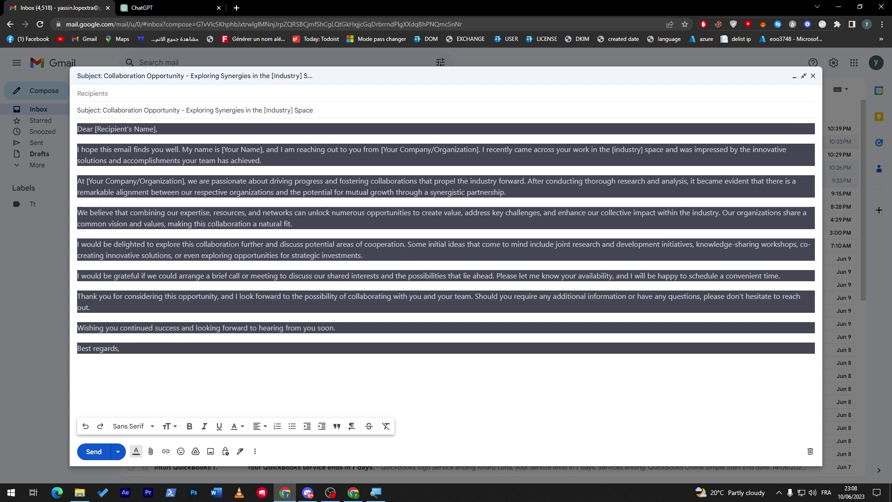
left_click_drag(146, 348, 137, 370)
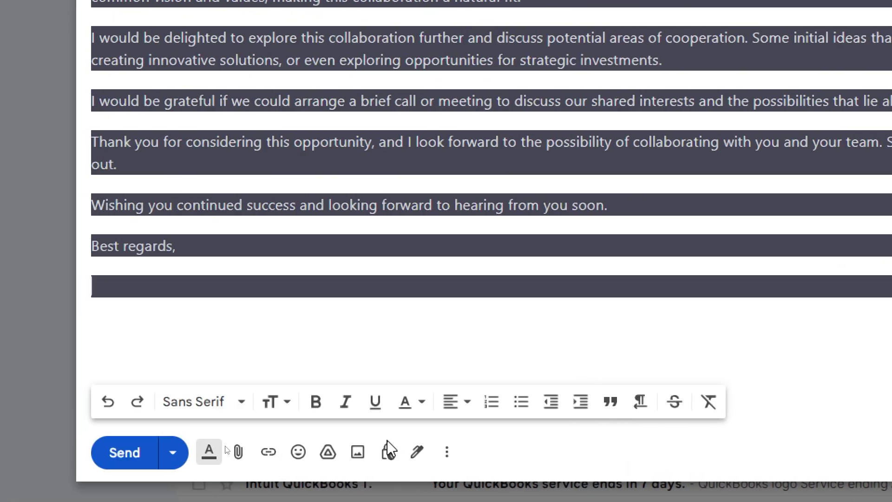
- Open Gmail's signature settings from the draft's signature menu
left_click(240, 451)
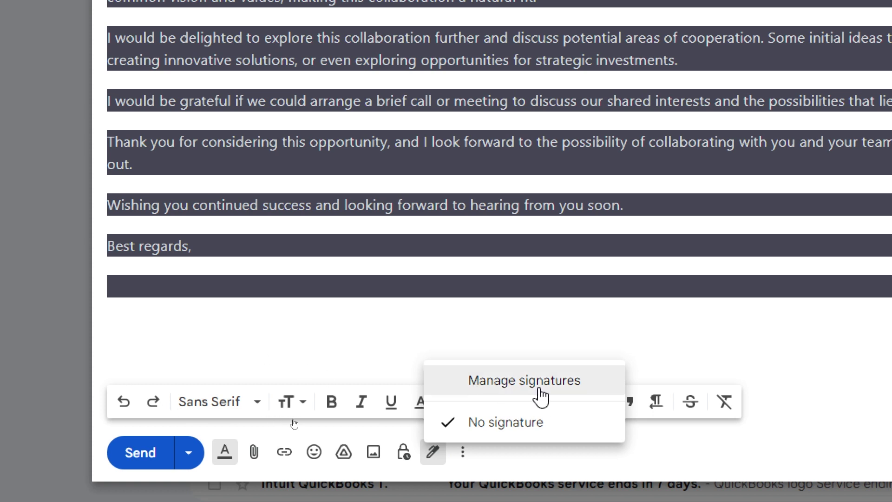
key("Escape")
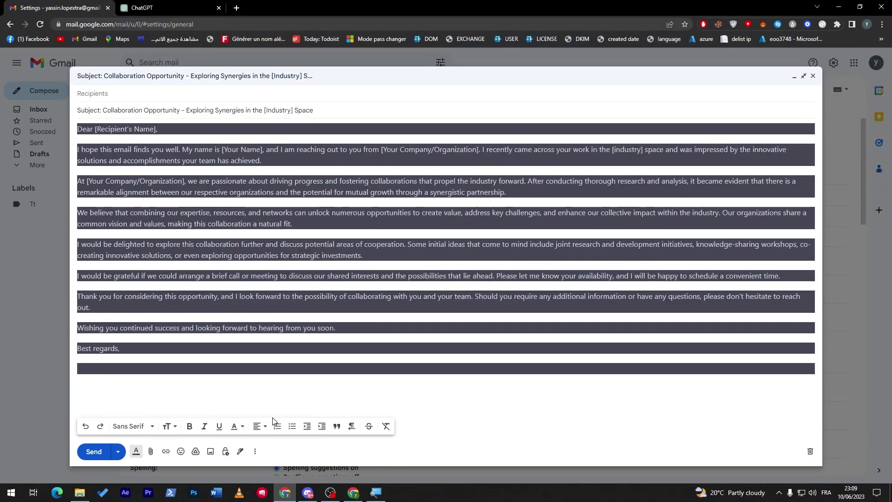
left_click(240, 451)
left_click(261, 421)
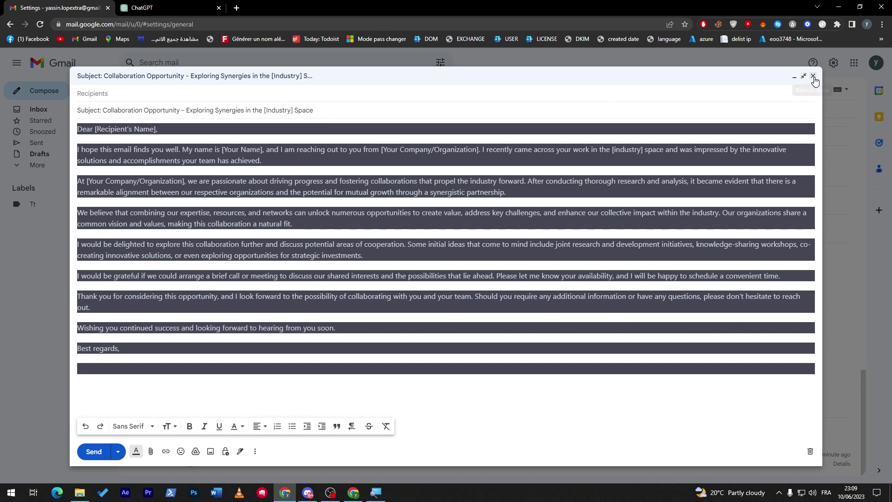
left_click(795, 78)
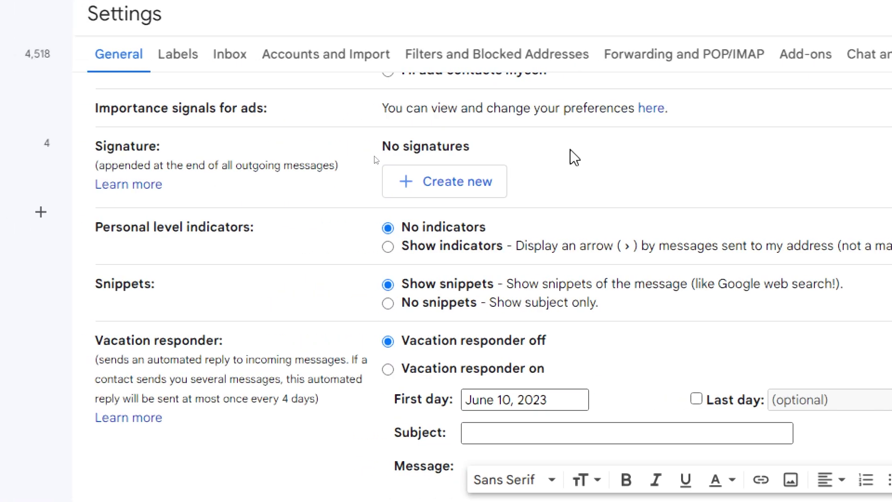
- Create a new signature named 'Tutorial signature'
left_click(424, 197)
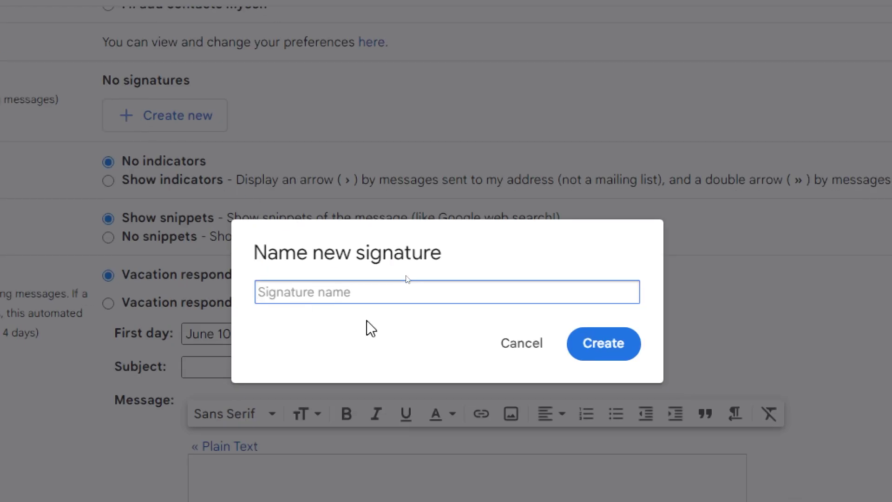
type("Tutorial si")
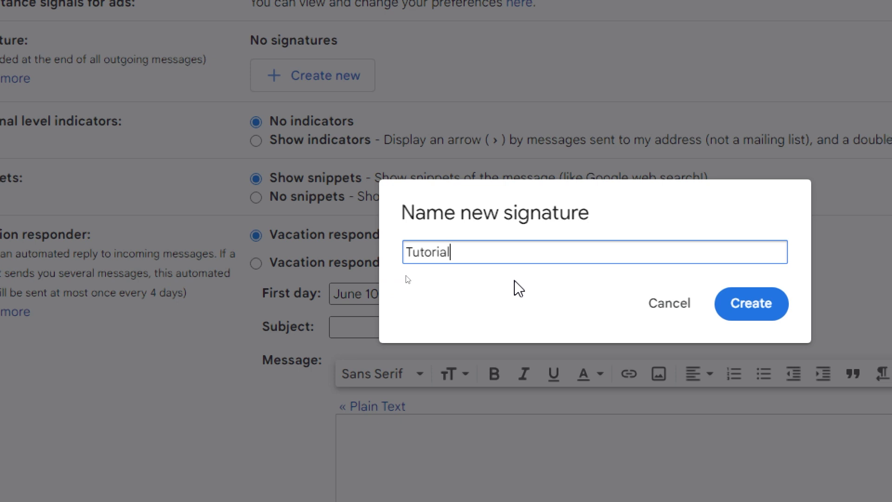
type("gnature")
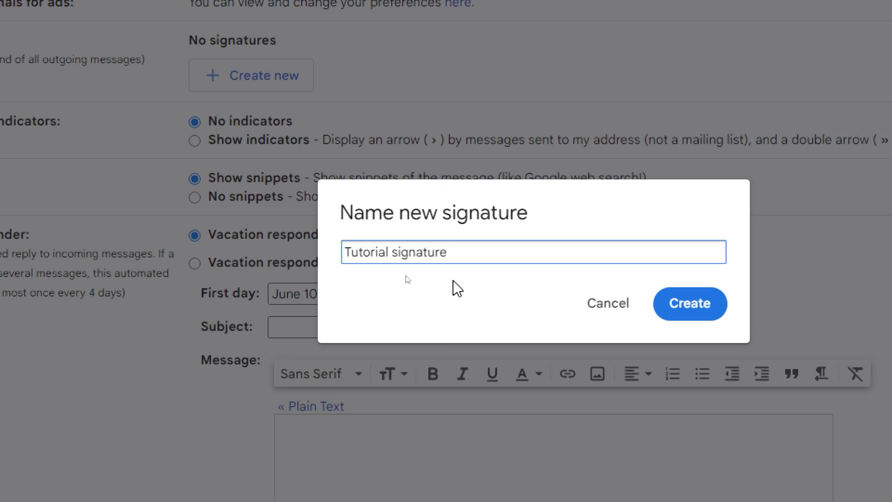
left_click(696, 309)
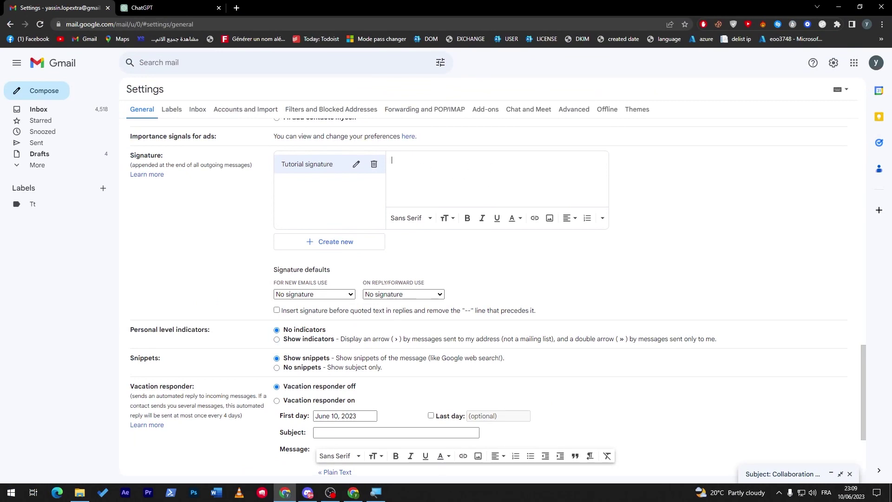
left_click(181, 5)
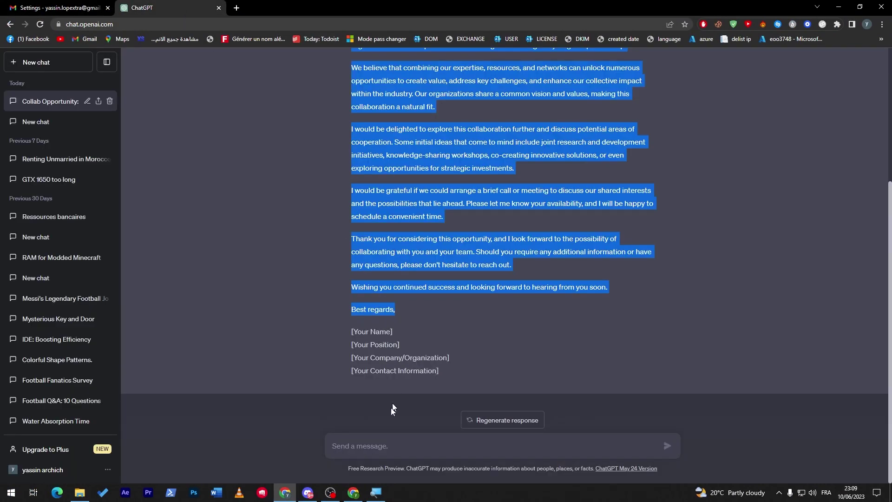
- Ask ChatGPT 'give me a professional email signature' and paste its example block into Tutorial signature
left_click(397, 454)
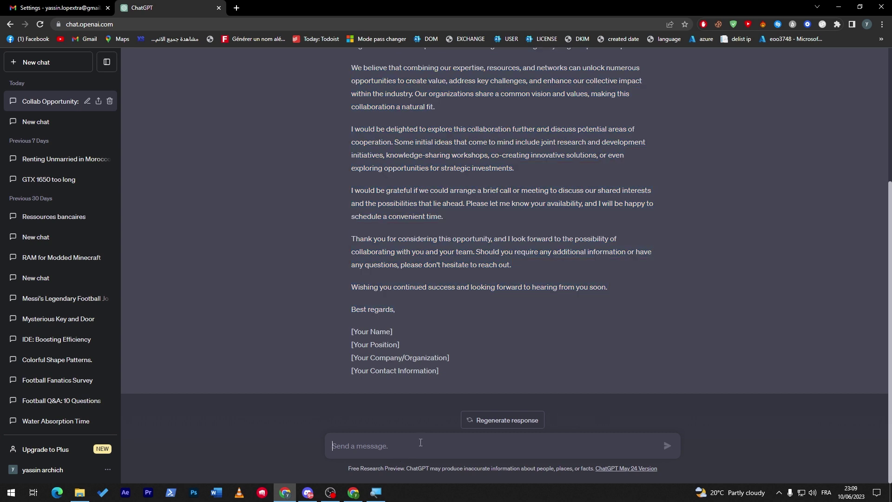
type("give me a professional email s")
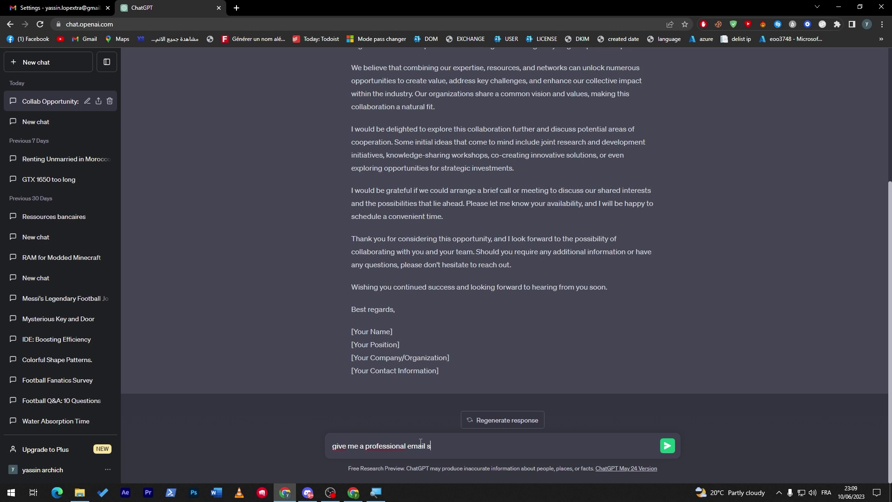
type("ignature")
key("Return")
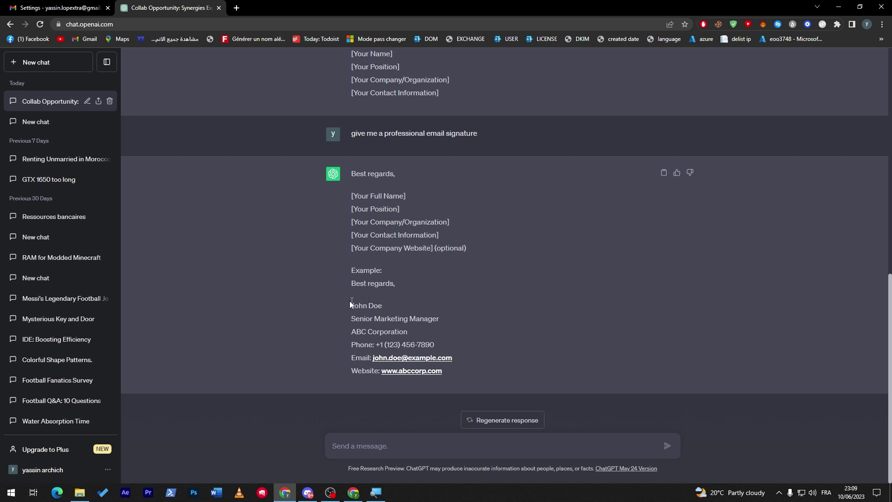
left_click_drag(365, 309, 456, 366)
key("ctrl+c")
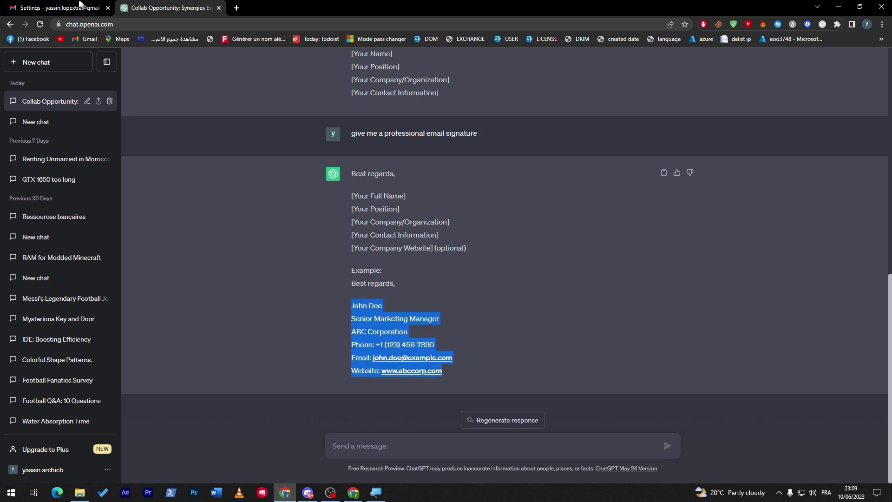
left_click(58, 7)
key("ctrl+v")
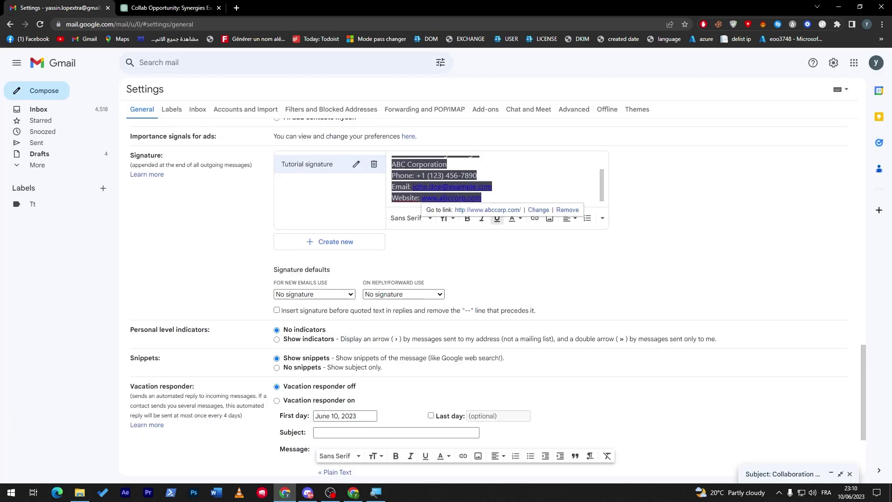
- Check the pasted name and Senior Marketing Manager lines in the Tutorial signature
scroll(601, 182, "up", 2)
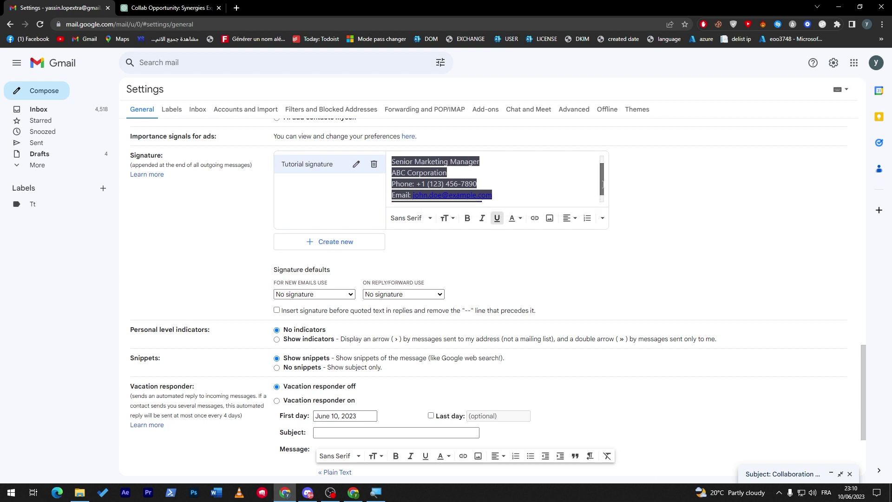
left_click_drag(432, 161, 388, 164)
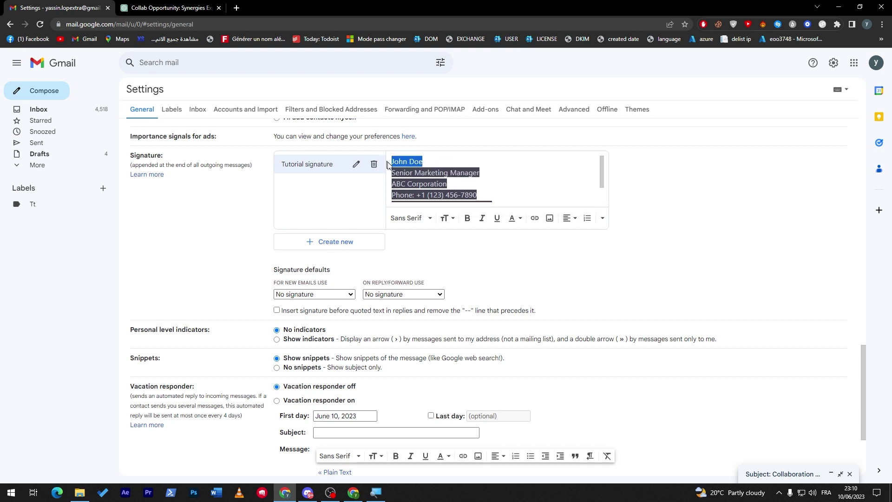
left_click_drag(492, 176, 394, 174)
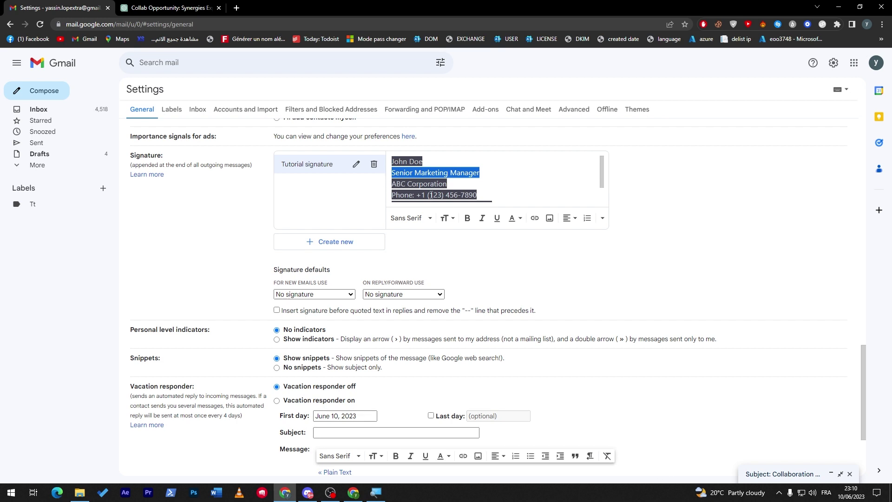
left_click(205, 7)
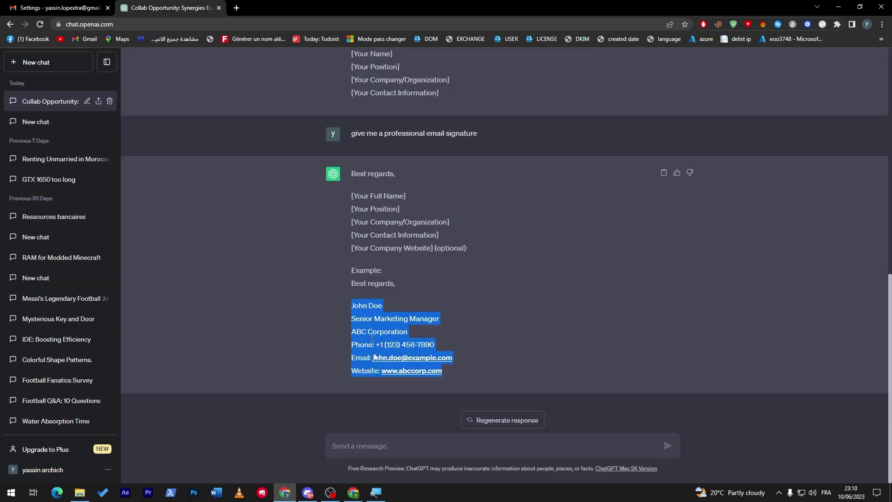
- Paste the signature into Notepad and replace the sample name with a new name
left_click(10, 492)
type("txt")
left_click(142, 265)
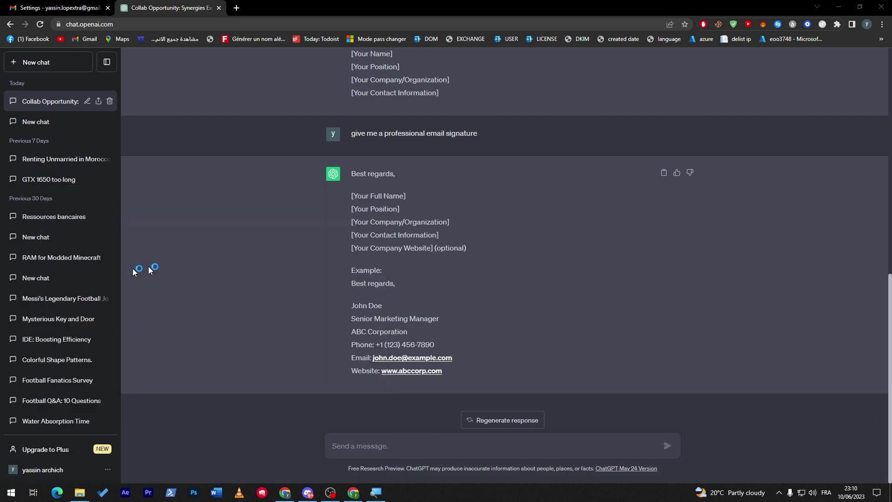
left_click_drag(229, 128, 544, 134)
key("ctrl+v")
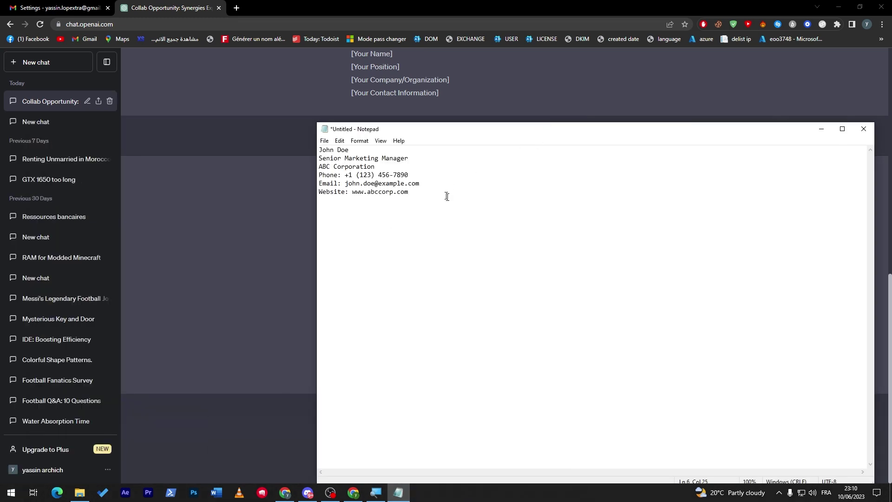
left_click_drag(350, 149, 295, 151)
- Delete the ABC Corporation line from the signature
key("Down")
key("End")
key("shift+Home")
key("Down")
key("End")
key("super")
key("super")
left_click_drag(411, 166, 317, 165)
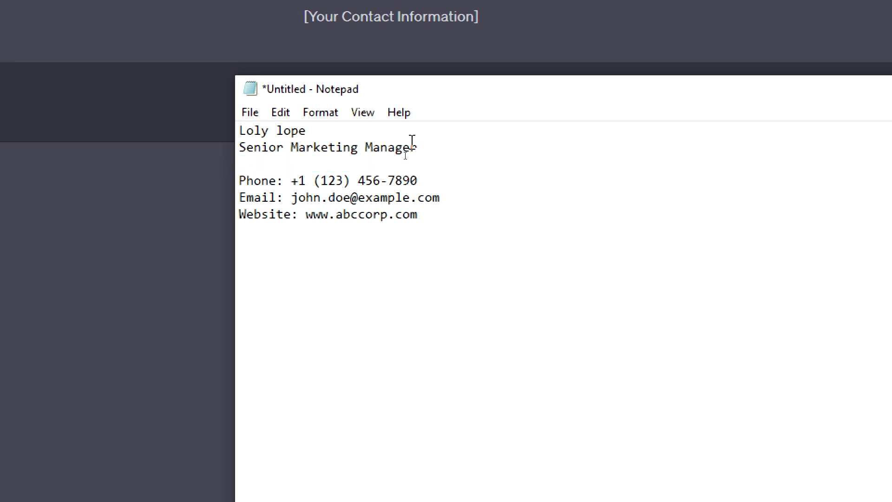
key("Delete")
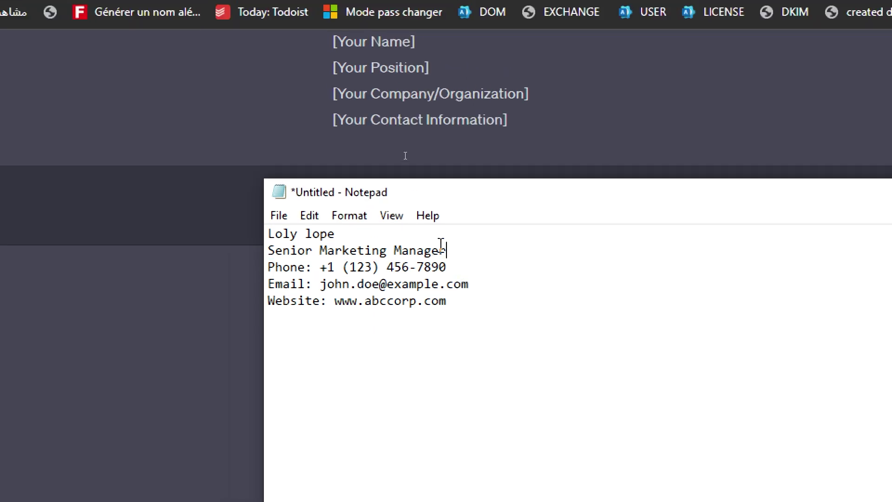
- Add a Social Media handle line below the Website line and select all the text
left_click_drag(470, 274, 516, 290)
left_click(475, 266)
left_click(335, 269)
left_click(516, 291)
left_click_drag(462, 306, 306, 301)
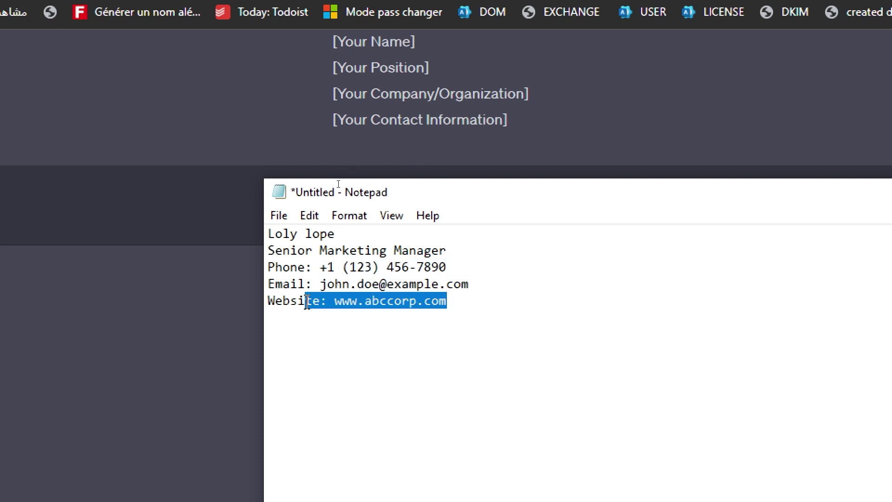
left_click(307, 301)
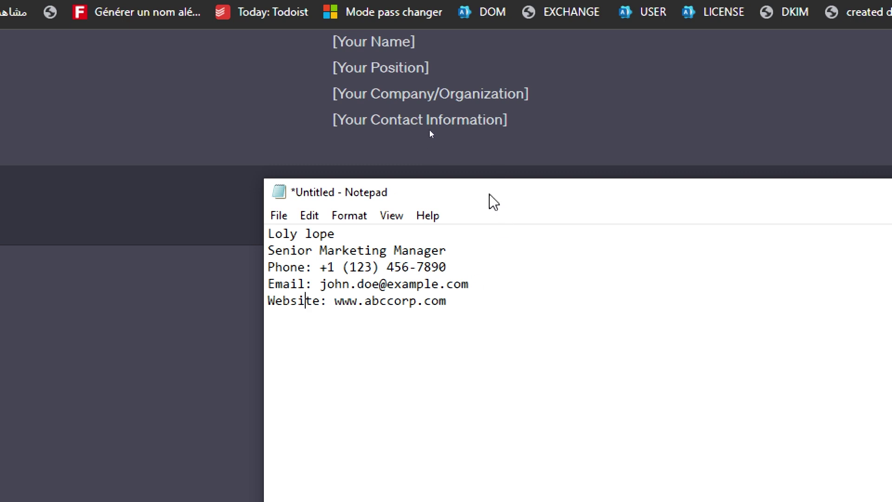
left_click(466, 303)
key("Return")
type("Social ")
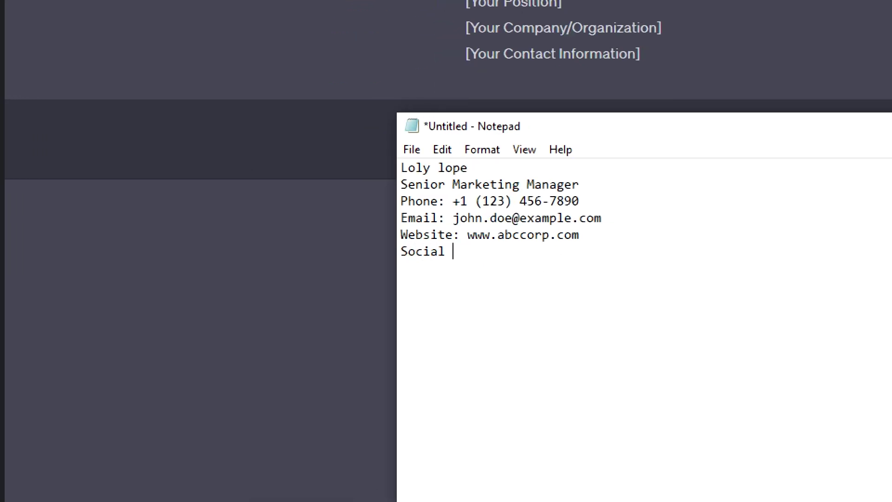
type("Media : @")
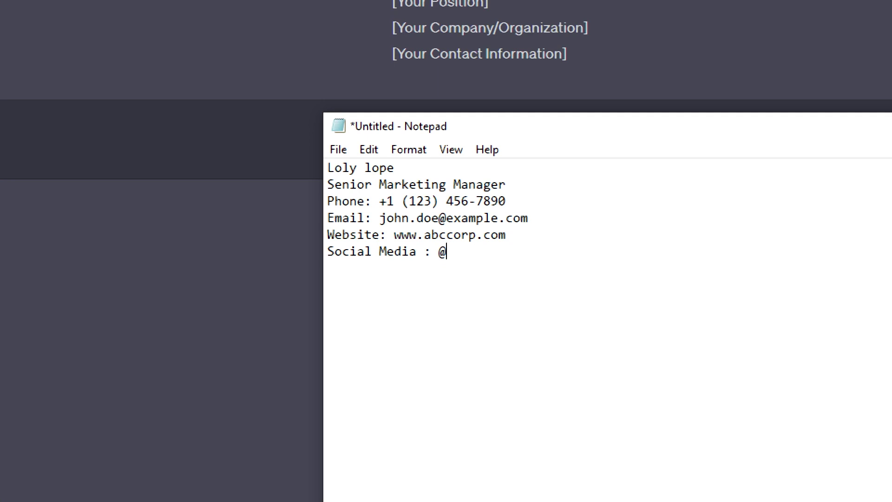
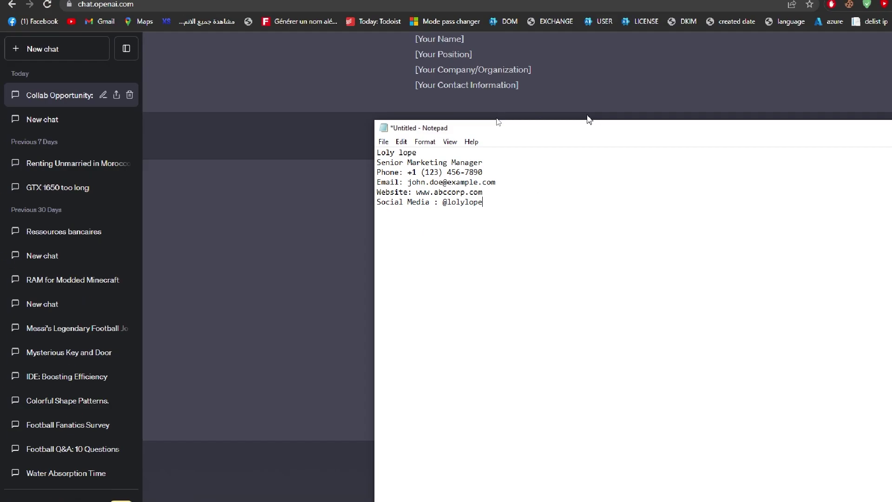
key("ctrl+a")
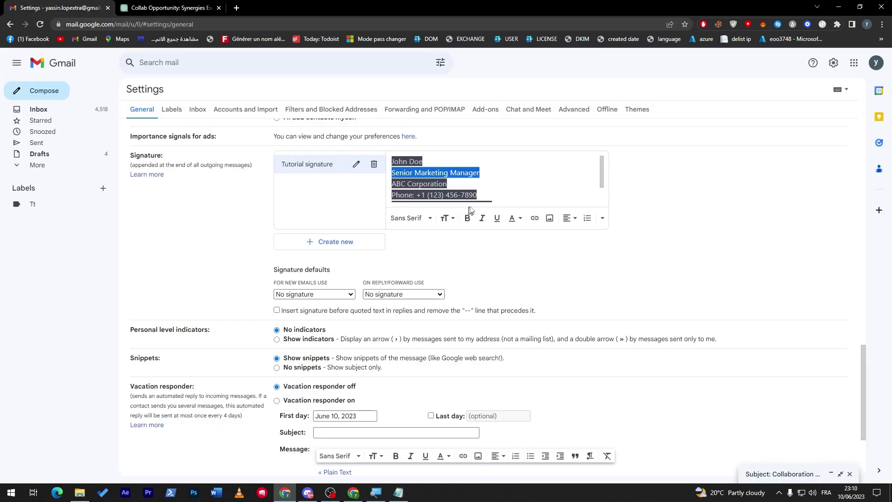
- Paste the edited Notepad signature over the Tutorial signature's old text and review it
key("ctrl+v")
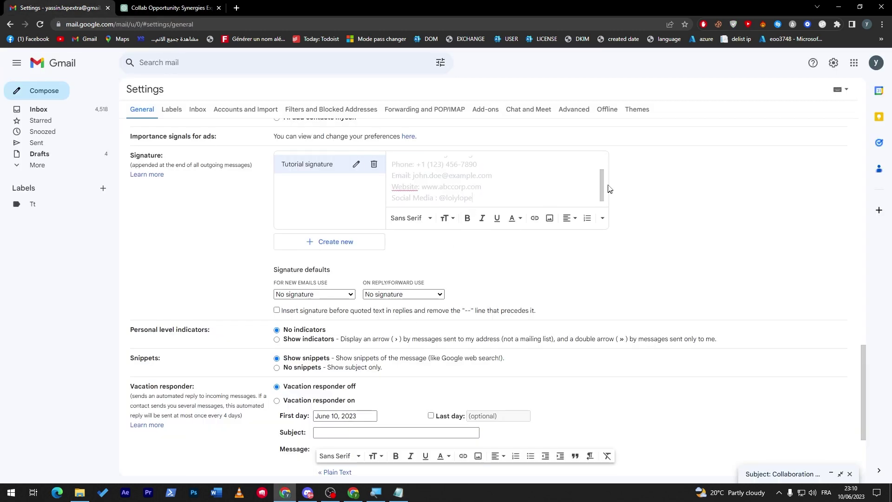
scroll(604, 188, "up", 2)
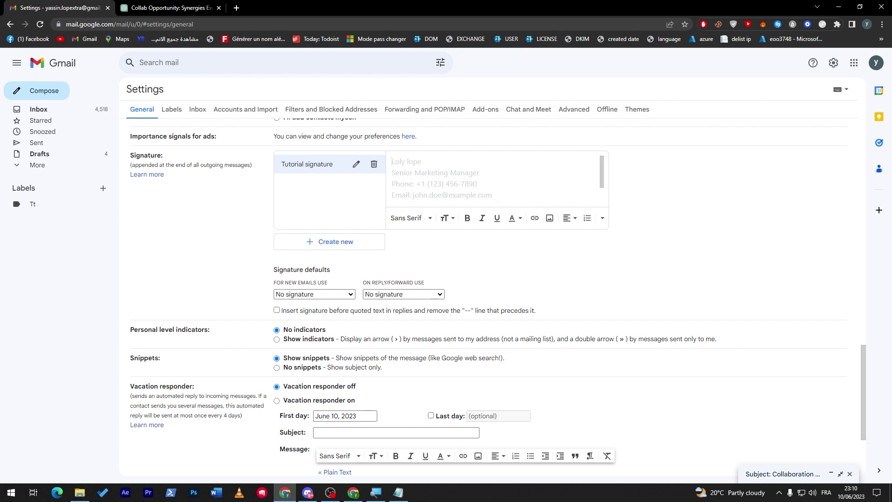
triple_click(407, 162)
left_click(422, 162)
left_click(398, 492)
- In Notepad, rewrite the first name in capitals and select all six signature lines
left_click(393, 191)
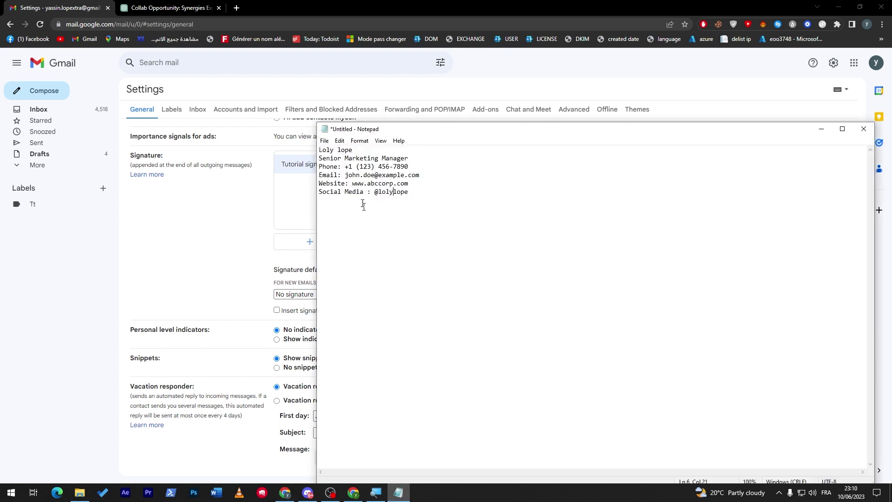
double_click(360, 128)
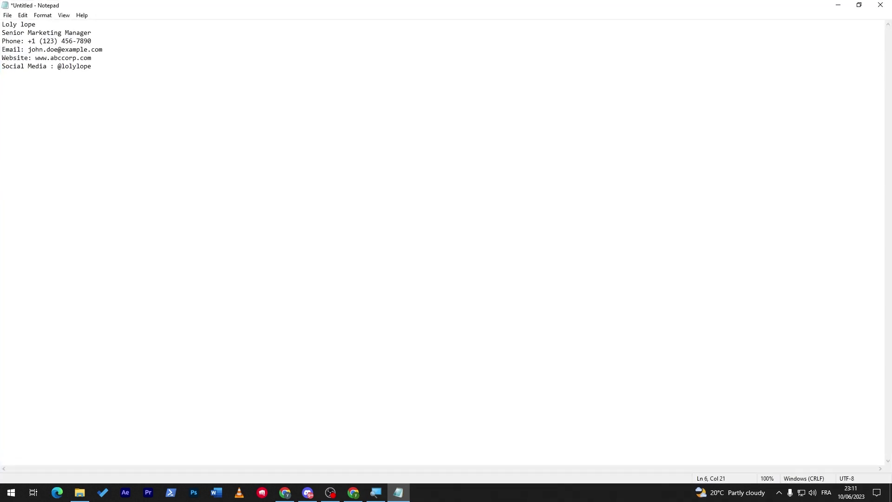
double_click(380, 7)
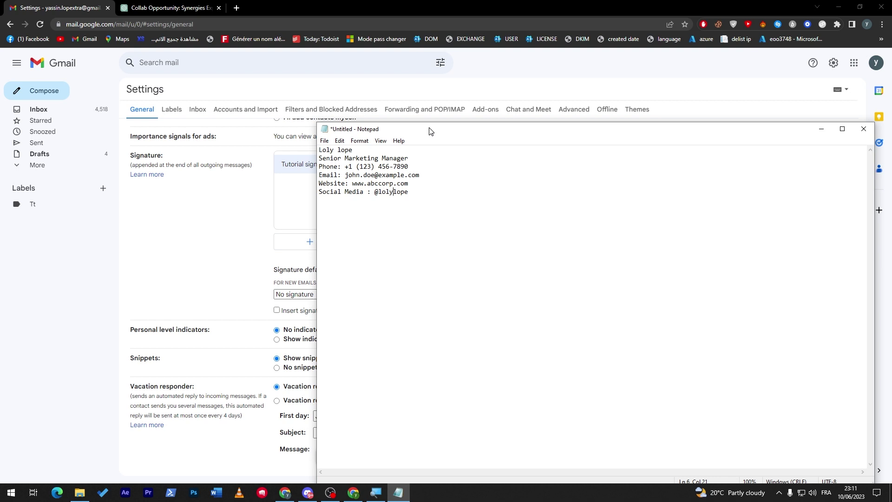
double_click(429, 131)
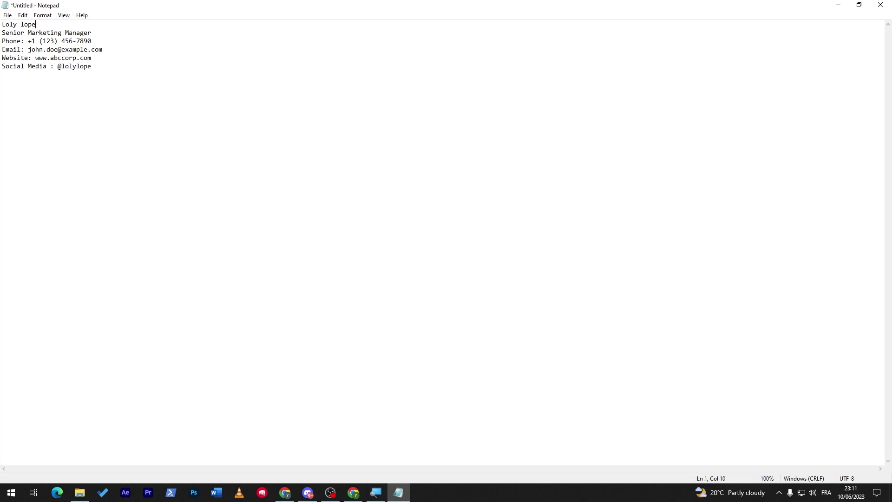
key("Home")
key("shift+Right")
key("shift+Right")
key("shift+Right")
key("shift+Right")
type("LOLY")
left_click_drag(92, 66, 3, 24)
left_click(837, 5)
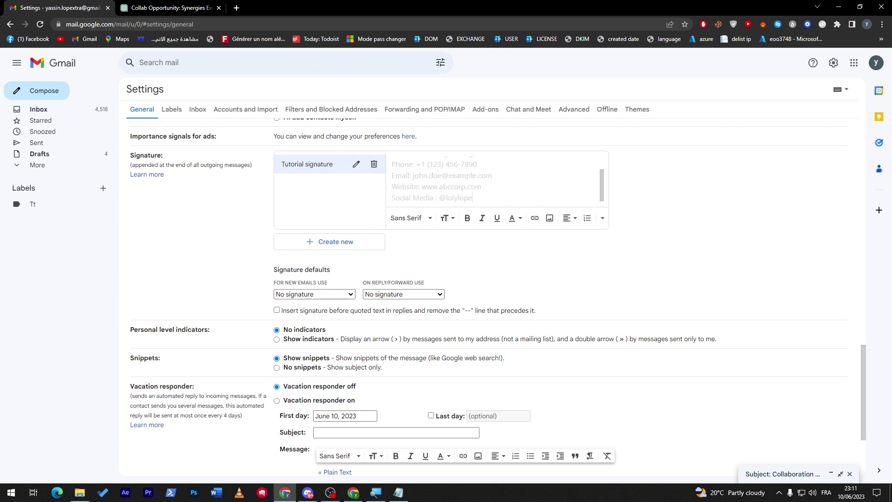
- Paste the new text into Tutorial signature, bold the name line and capitalise the surname's initial
key("ctrl+v")
left_click_drag(425, 162, 391, 166)
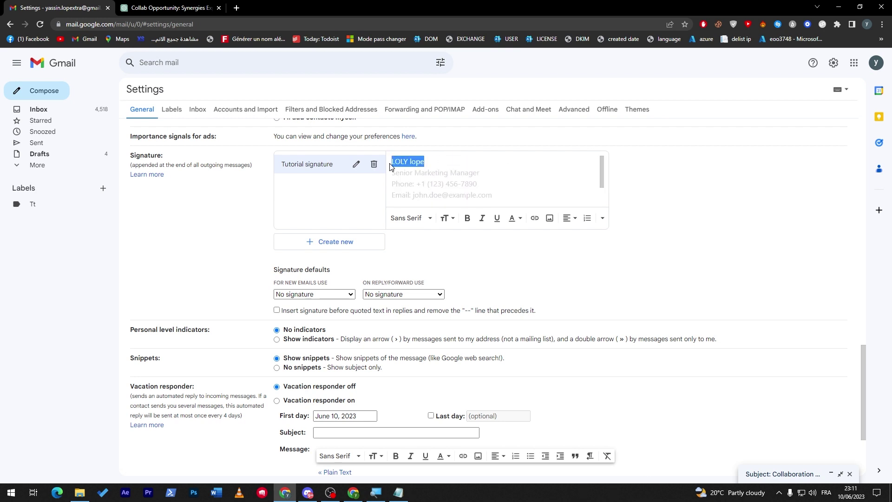
left_click(467, 218)
left_click(525, 188)
key("BackSpace")
type("L")
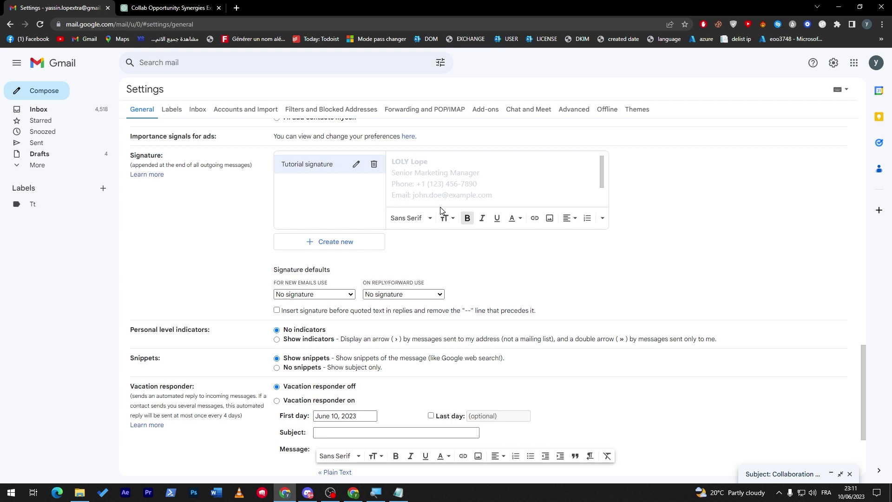
- Bold the social media handle and save the signature changes
key("Down")
key("Down")
key("Down")
key("Down")
key("Down")
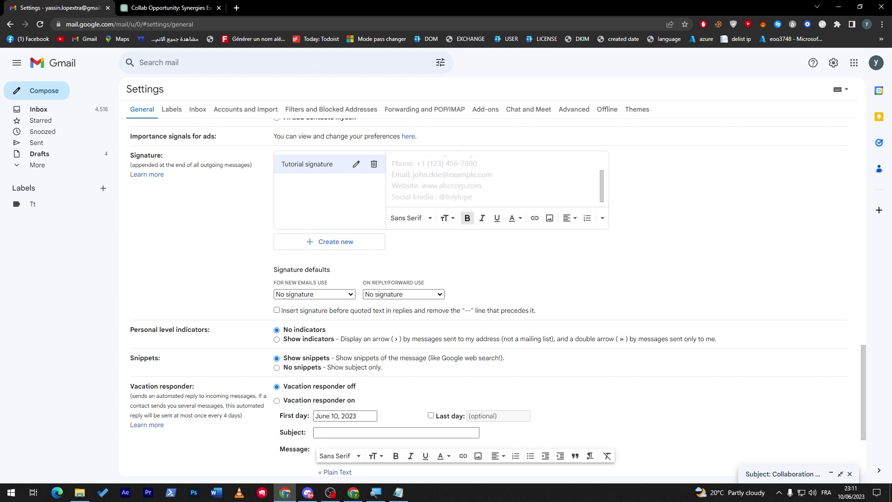
left_click_drag(475, 197, 439, 197)
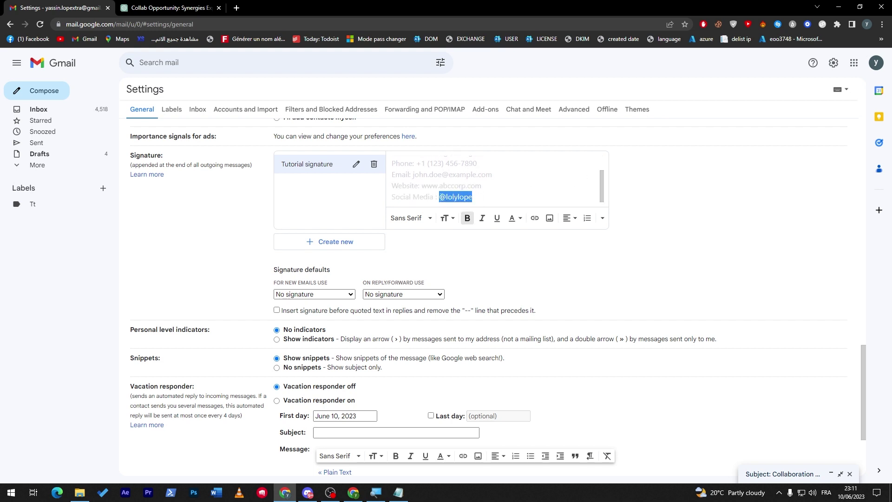
left_click(467, 218)
left_click(563, 198)
scroll(601, 193, "up", 2)
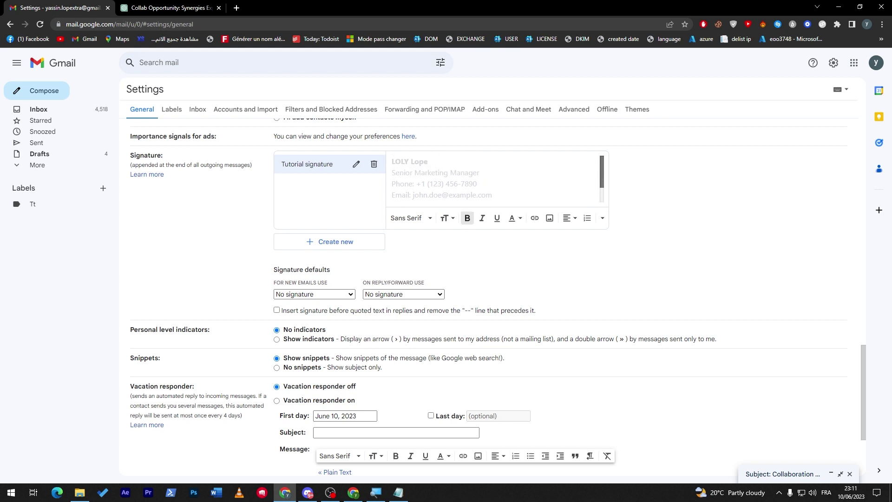
scroll(601, 193, "down", 2)
scroll(601, 193, "up", 3)
left_click_drag(860, 368, 859, 436)
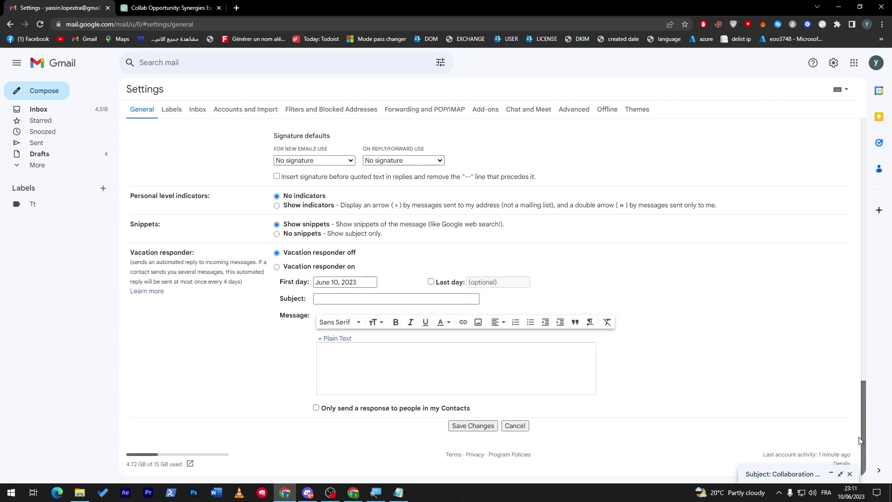
left_click(488, 425)
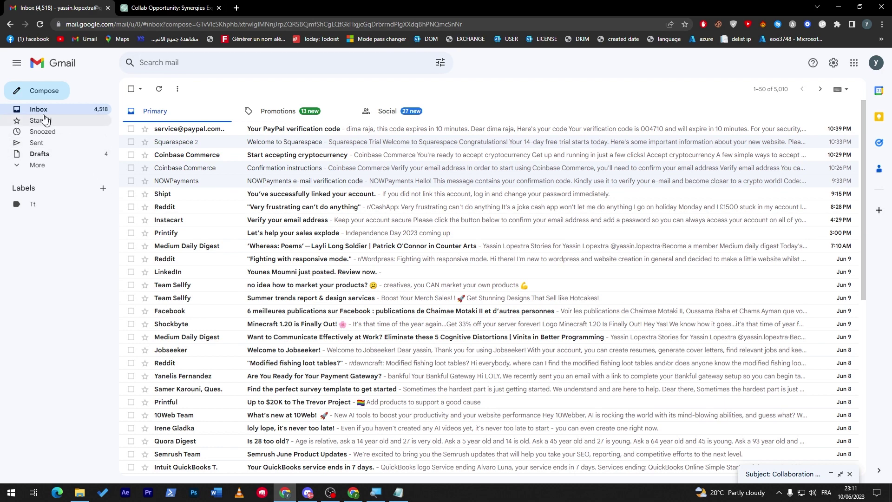
- Start a full-size new email addressed to the recipient with subject 'x'
left_click(43, 91)
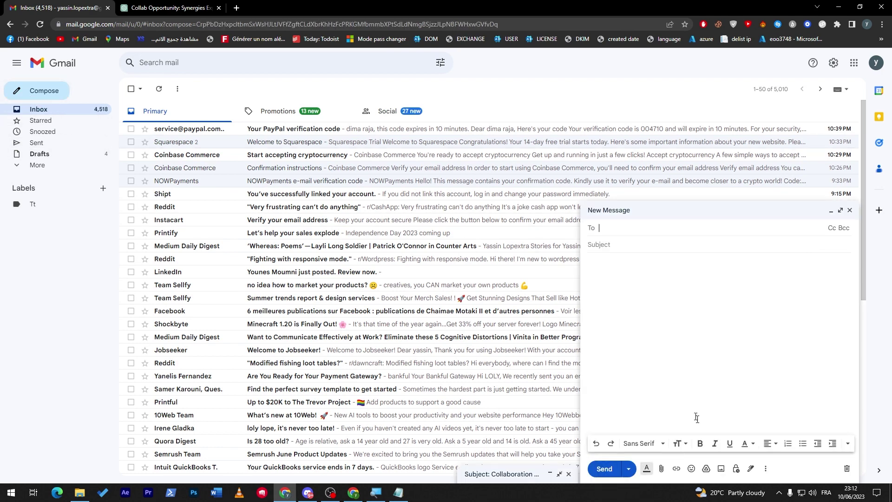
left_click(840, 210)
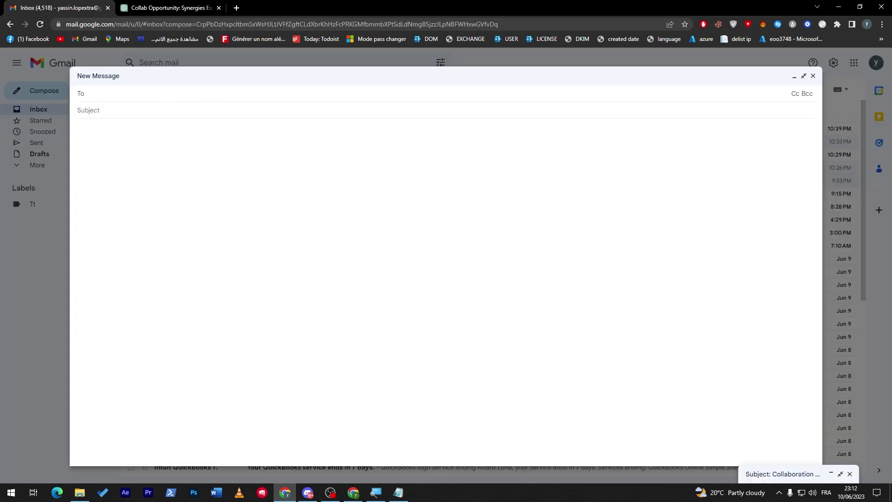
left_click(178, 109)
left_click(112, 116)
type("x")
key("Tab")
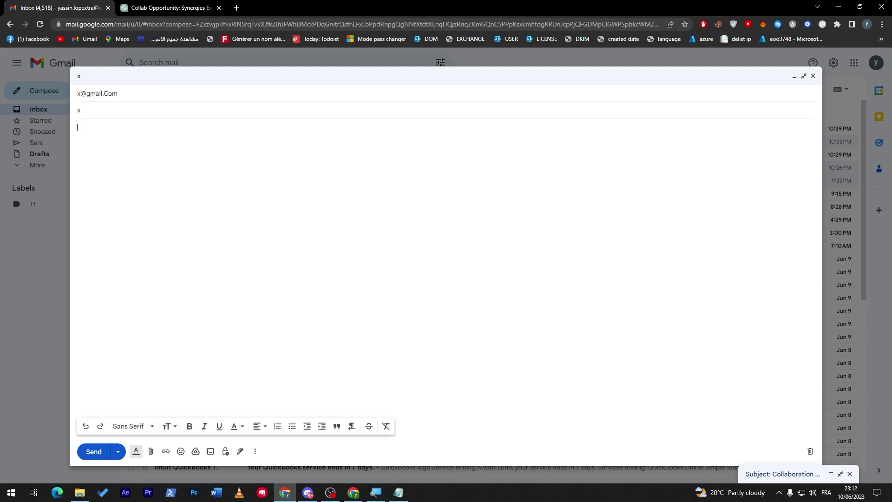
- Select the collaboration email text in ChatGPT, then return to the Gmail draft body
key("ctrl+Tab")
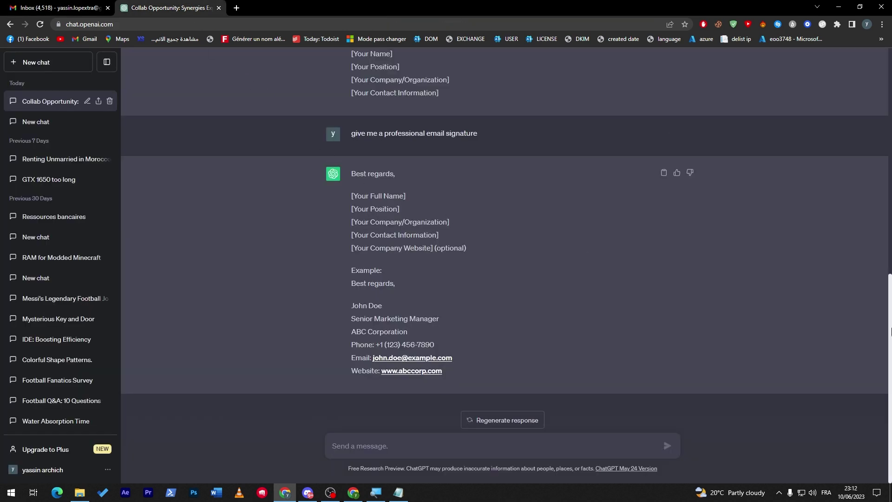
scroll(887, 271, "up", 8)
scroll(886, 272, "up", 2)
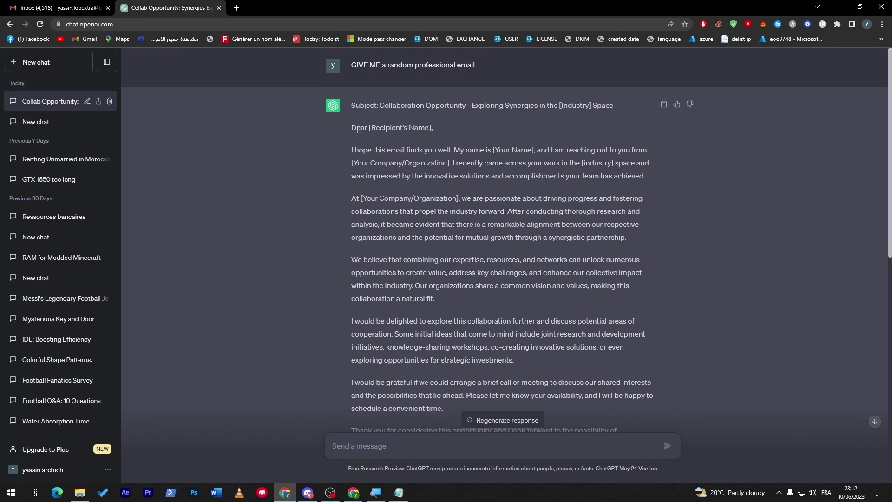
left_click_drag(357, 129, 484, 133)
key("ctrl+c")
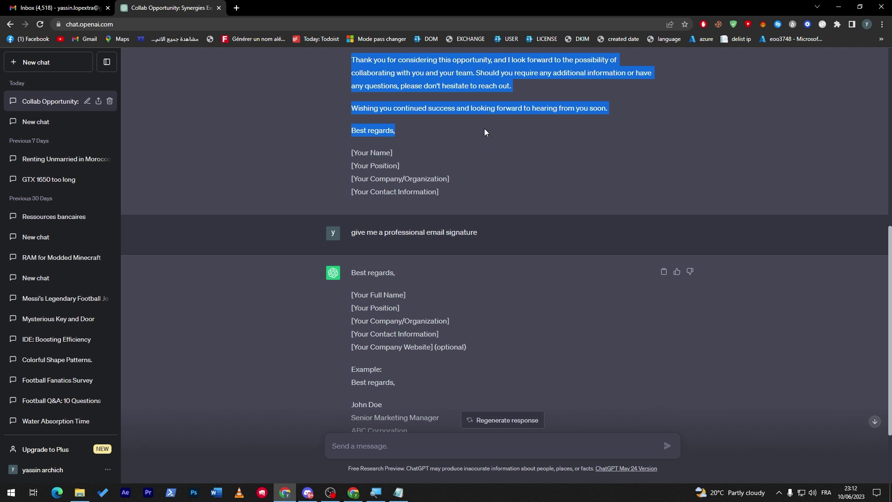
left_click(56, 7)
key("shift+Left")
key("shift+Left")
key("shift+Left")
key("shift+Left")
key("shift+Left")
key("shift+Left")
key("shift+Left")
key("shift+Left")
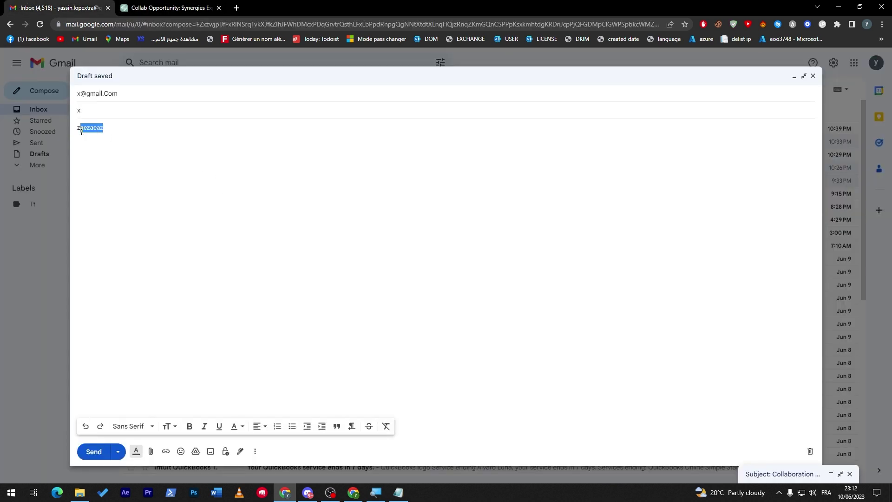
- Paste the ChatGPT collaboration letter into the body and insert the Tutorial signature beneath it
key("ctrl+v")
left_click(239, 451)
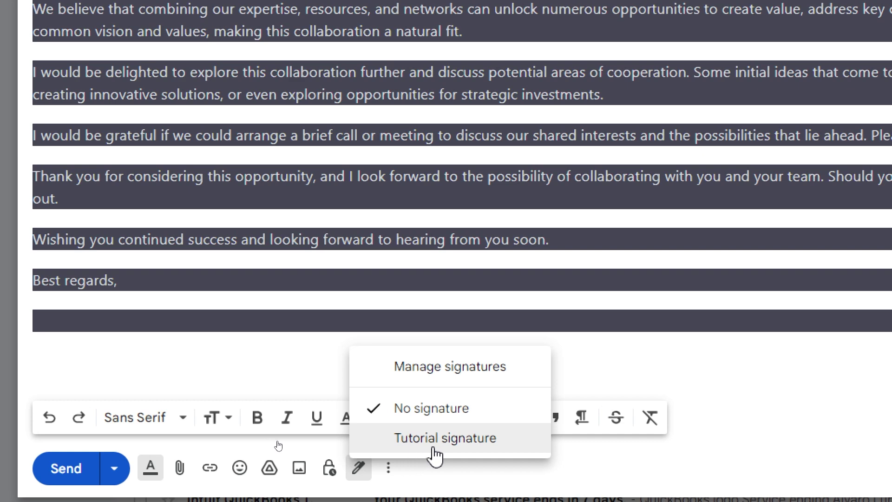
left_click(434, 448)
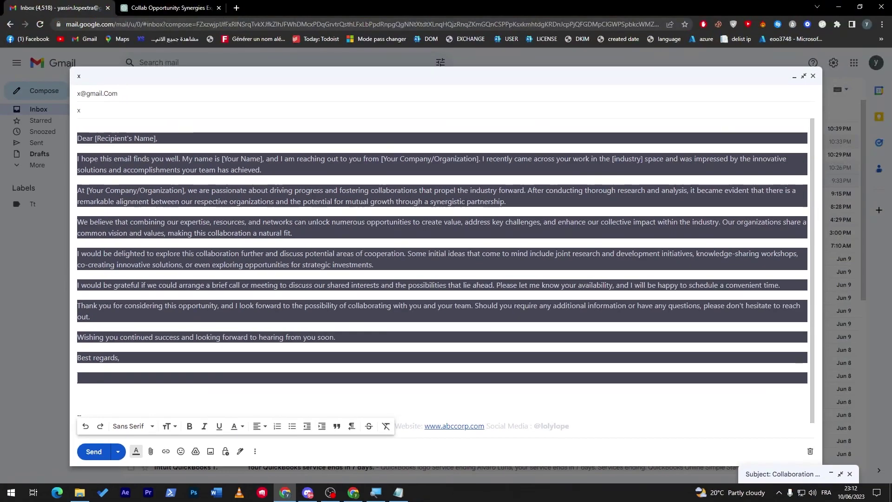
- Send the email, open it from Sent, and check the Tutorial signature below the letter
left_click(92, 451)
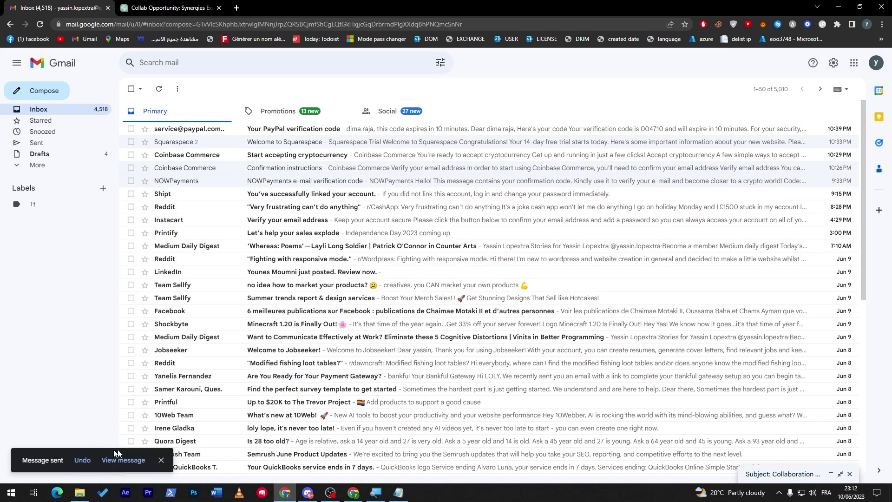
left_click(40, 143)
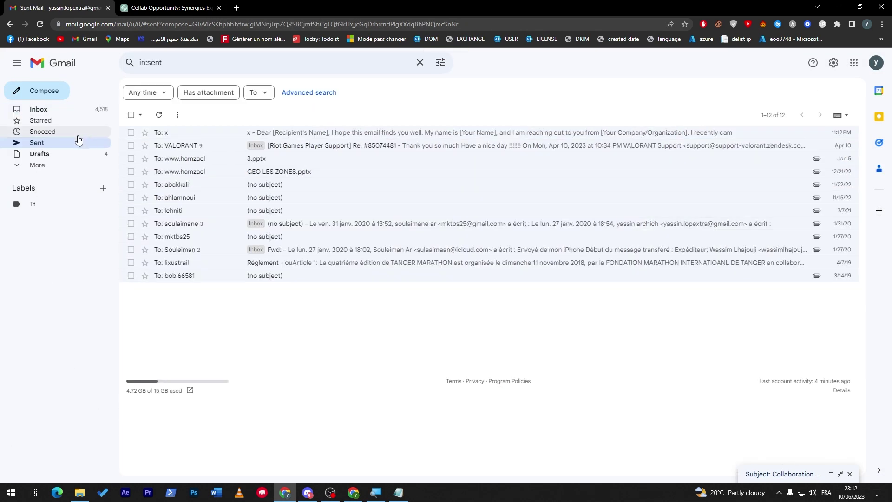
left_click(200, 135)
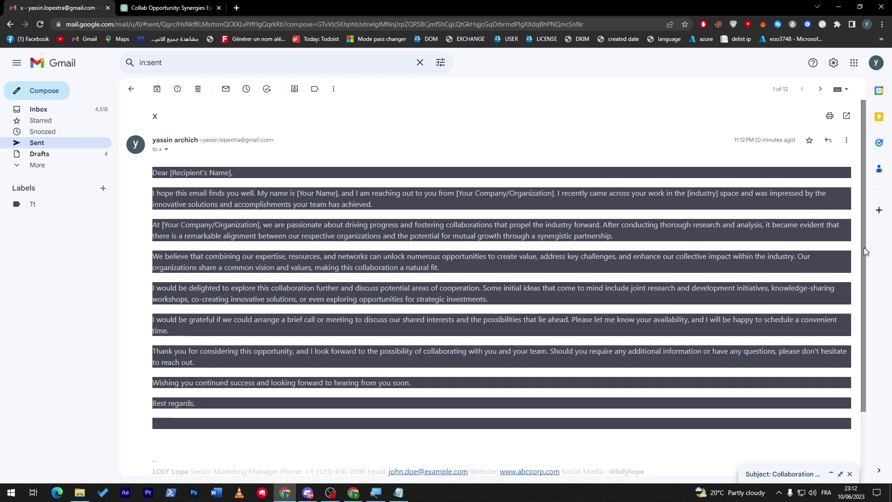
left_click_drag(867, 249, 864, 330)
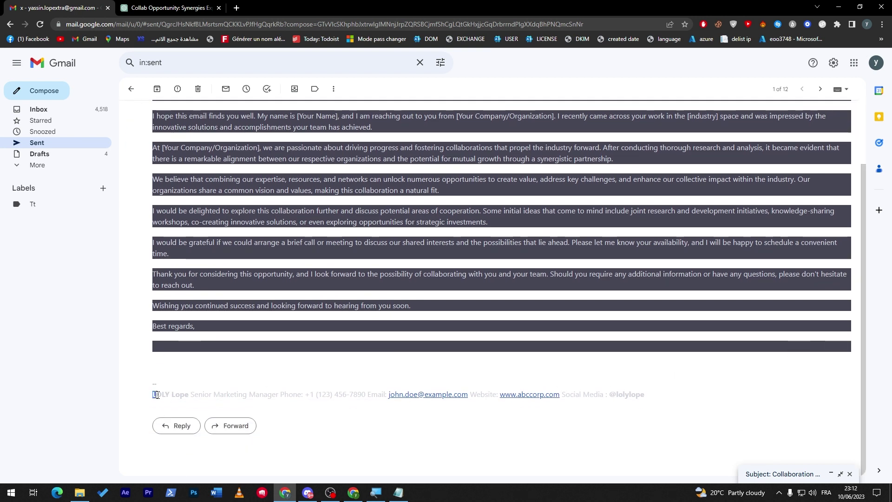
left_click_drag(153, 394, 637, 399)
left_click(615, 395)
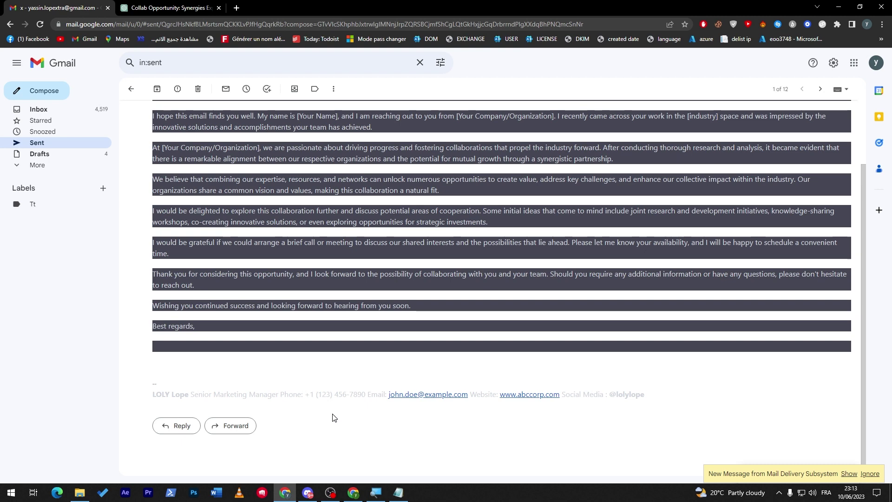
left_click(9, 492)
- Launch Paint, scribble a five-stroke handwritten signature, and move the window over the email
type("paint")
key("Return")
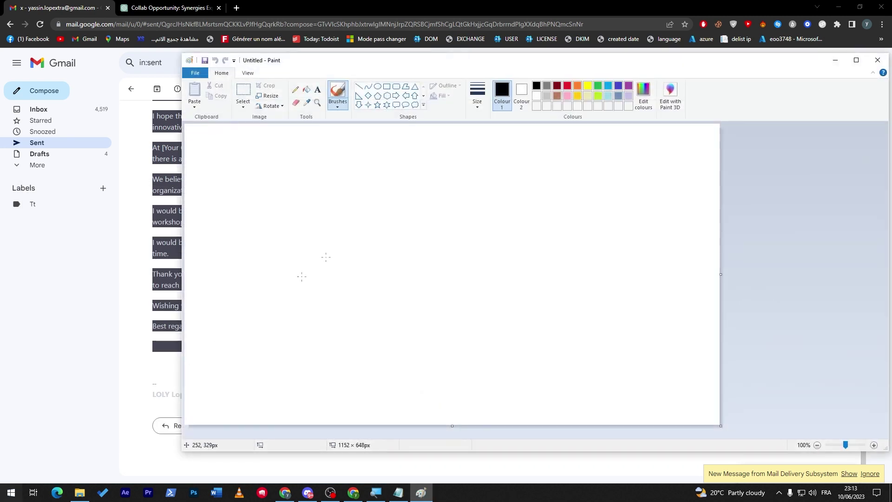
mouse_move(384, 214)
left_mouse_down()
mouse_move(419, 237)
mouse_move(382, 248)
mouse_move(384, 256)
left_mouse_up()
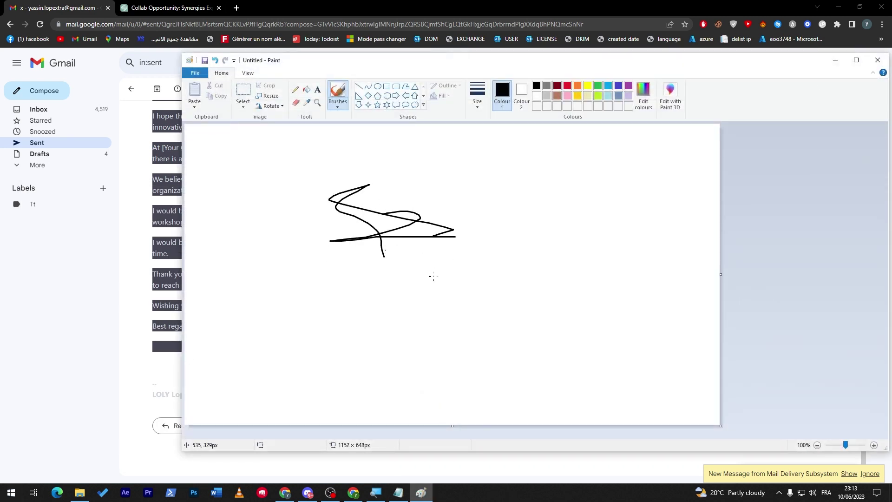
mouse_move(435, 271)
left_mouse_down()
mouse_move(403, 322)
mouse_move(493, 215)
mouse_move(511, 339)
left_mouse_up()
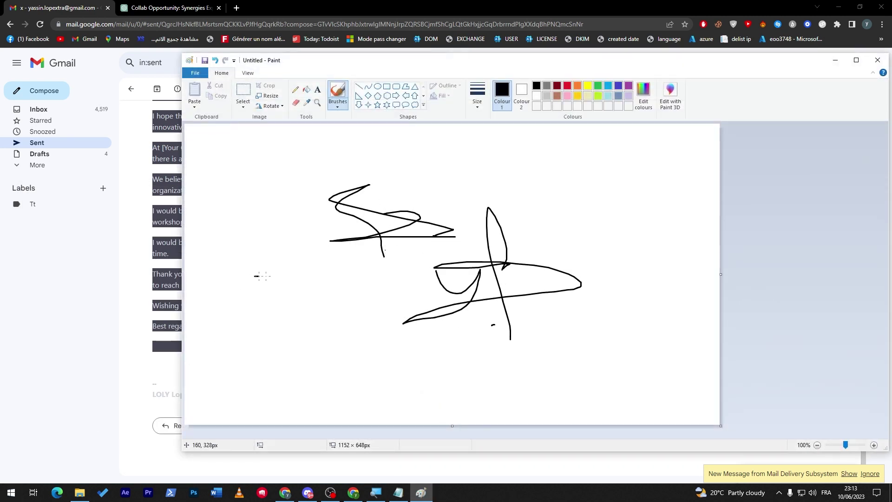
left_click_drag(262, 276, 271, 215)
left_click_drag(262, 294, 389, 314)
left_click_drag(298, 311, 323, 320)
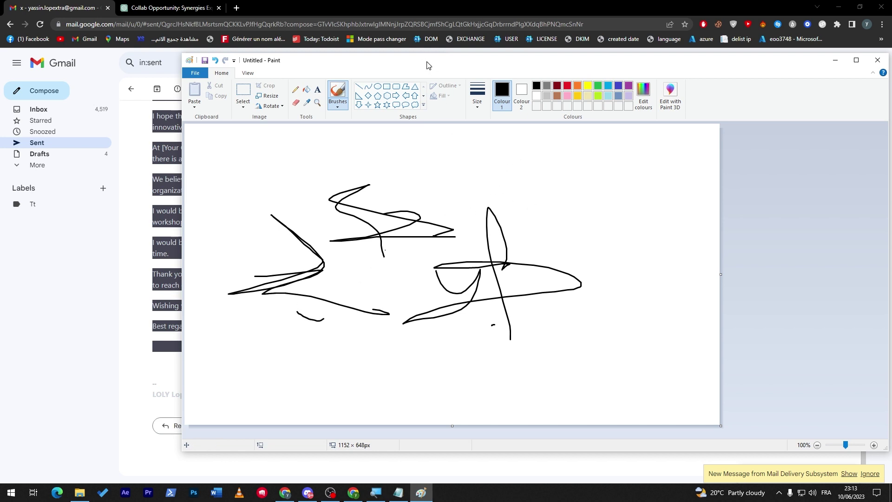
mouse_move(428, 65)
left_mouse_down()
mouse_move(449, 110)
mouse_move(496, 112)
mouse_move(518, 102)
left_mouse_up()
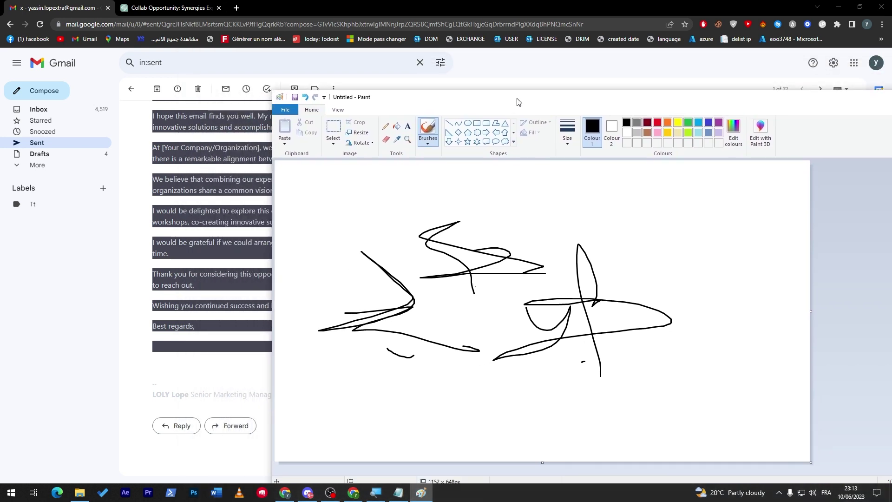
- Bring the sent Gmail email forward, scroll through it, then show the Windows desktop
left_click(242, 365)
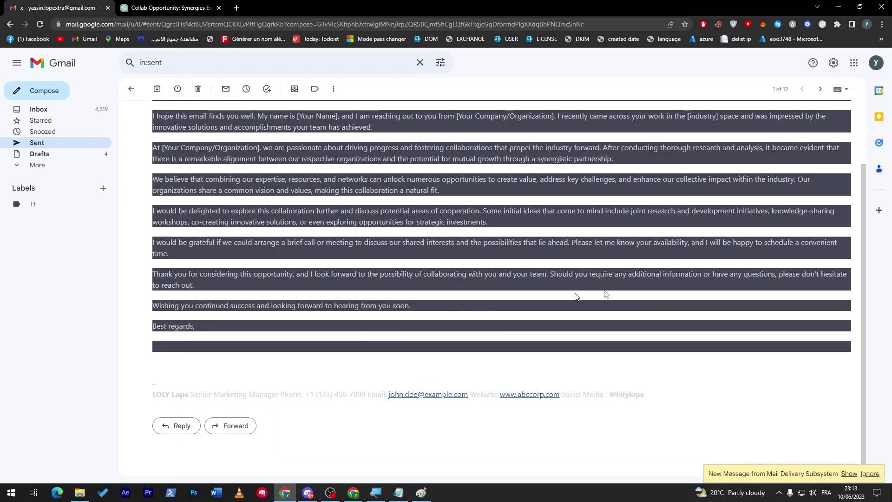
scroll(862, 255, "up", 2)
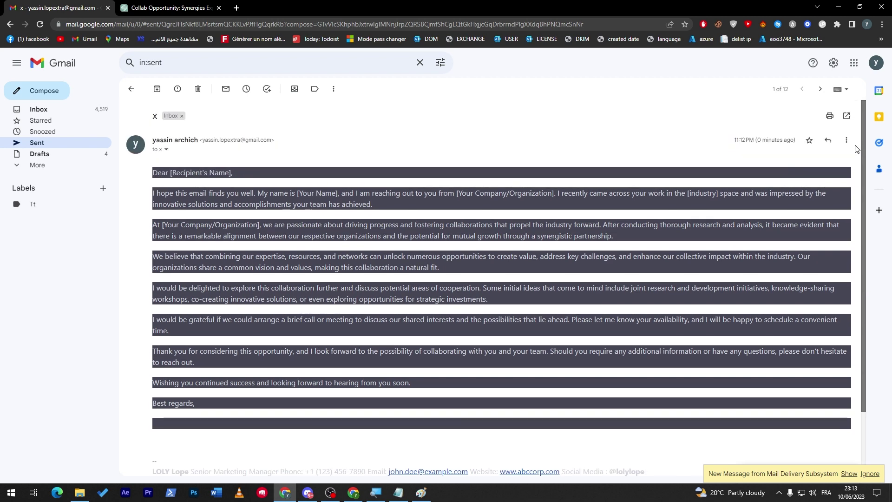
scroll(859, 195, "down", 2)
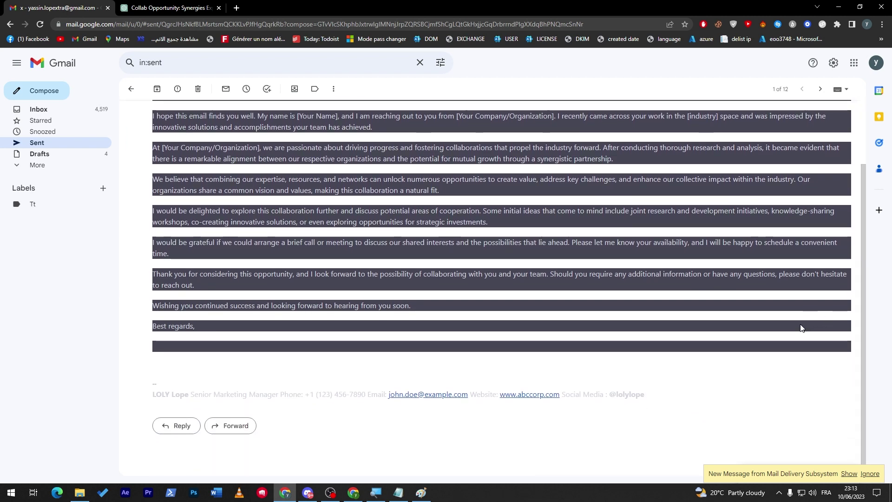
scroll(864, 314, "up", 2)
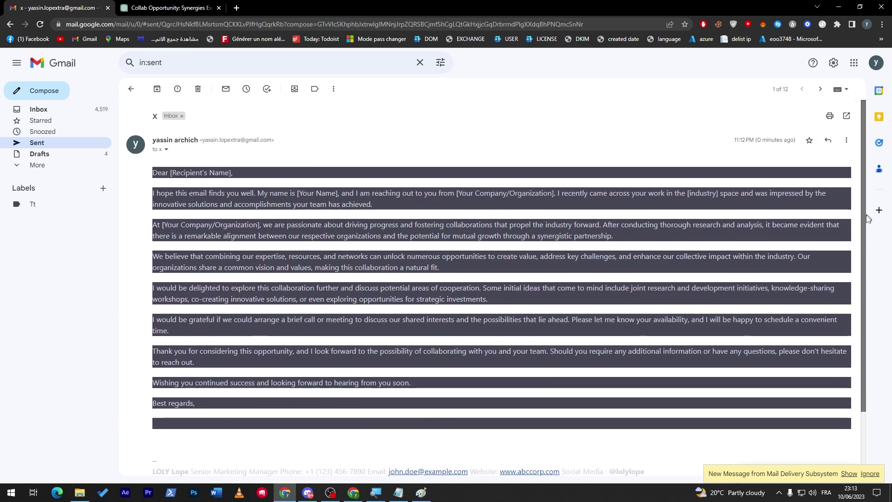
scroll(866, 279, "down", 2)
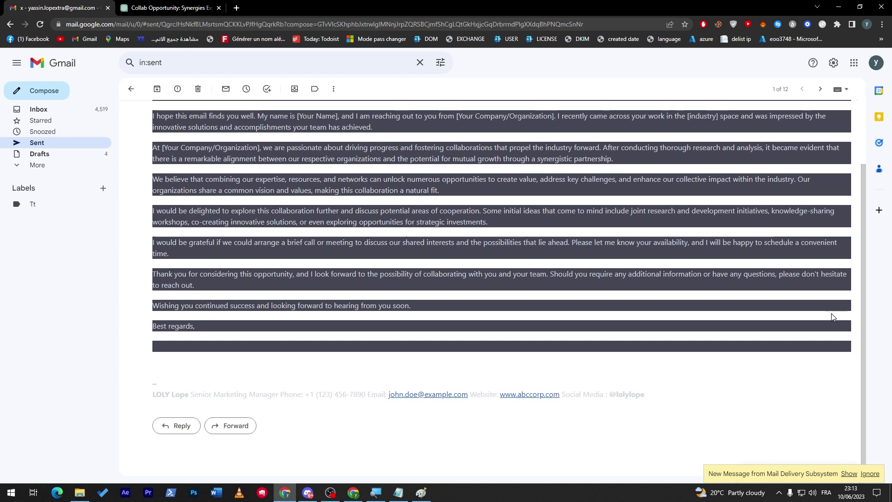
scroll(857, 308, "up", 2)
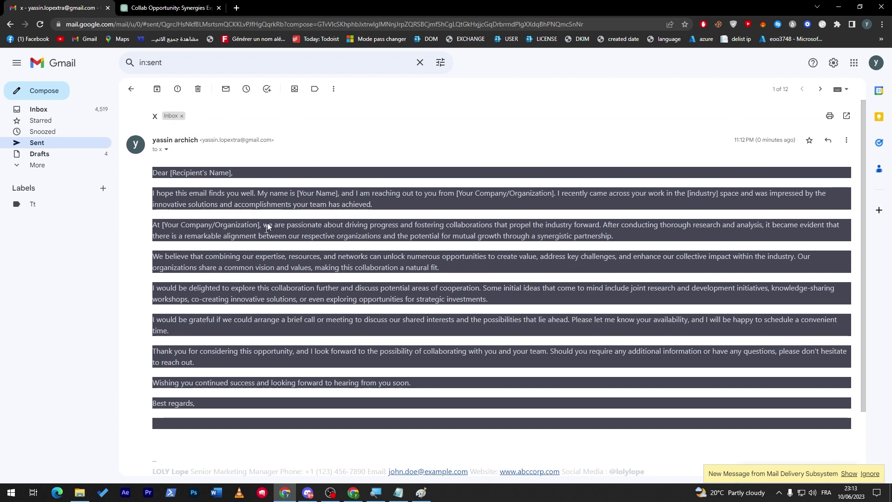
key("super+d")
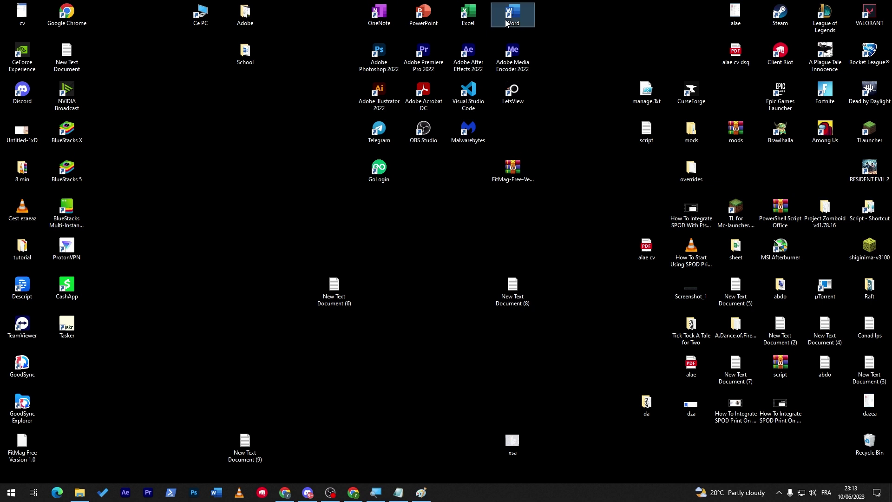
- Launch Word from the desktop icon and create a blank document, Document1
double_click(517, 23)
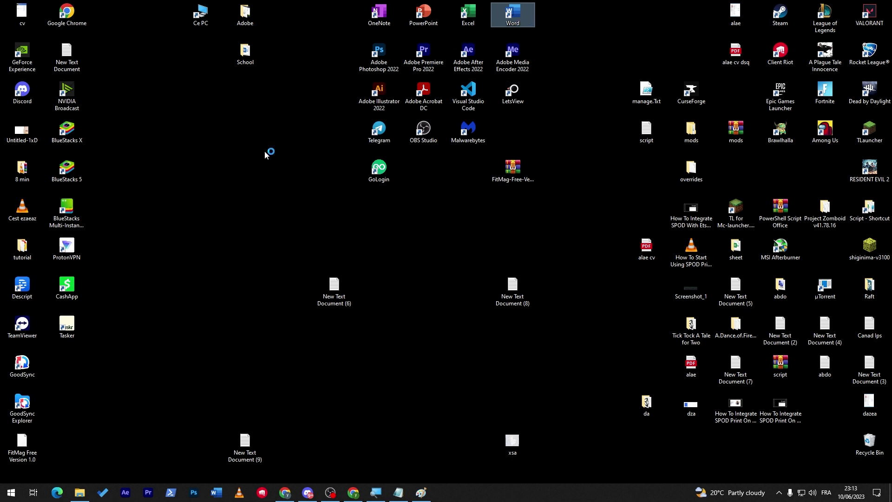
left_click_drag(265, 151, 289, 177)
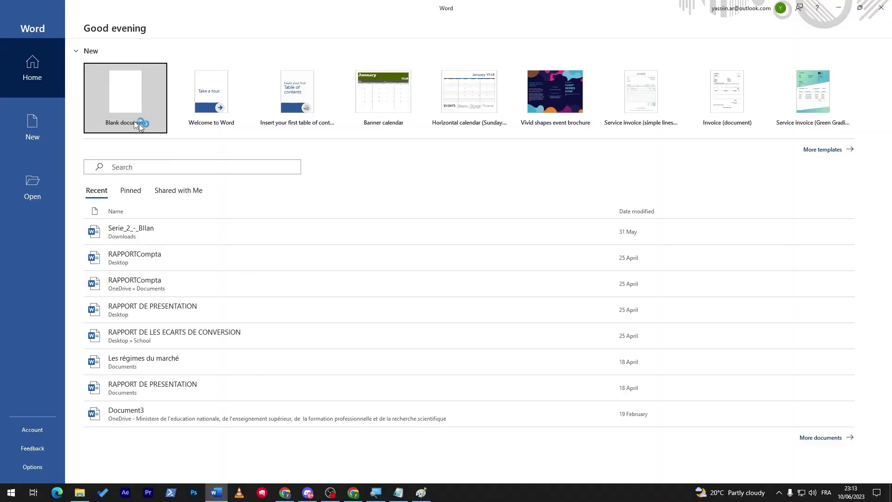
left_click(139, 123)
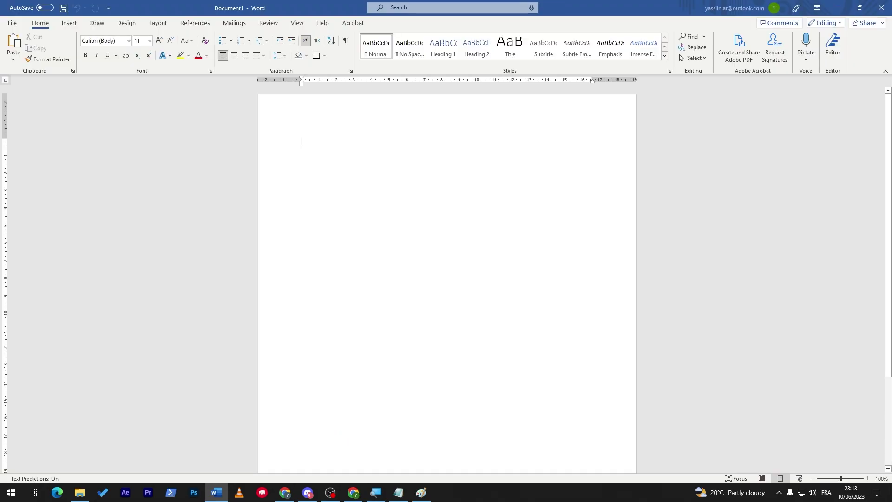
- Paste the sent email's letter into Document1, then add an upper-right stroke to the Paint signature
left_click(285, 493)
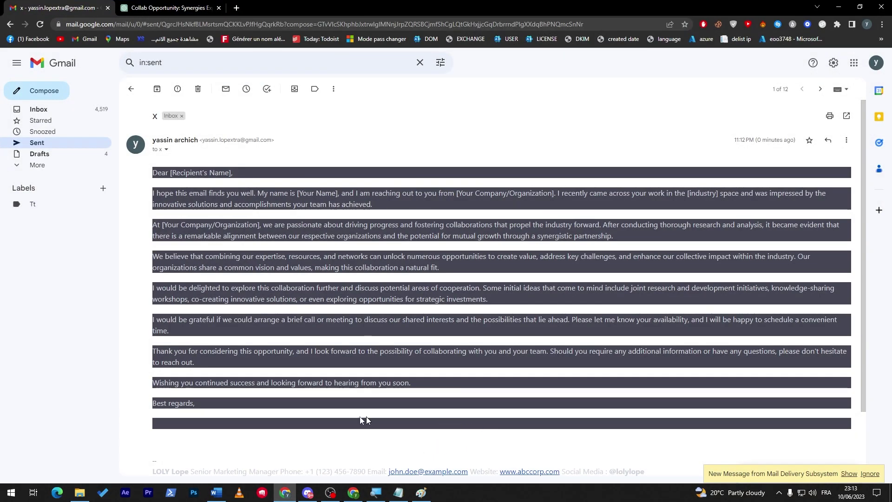
left_click_drag(174, 188, 150, 173)
key("ctrl+c")
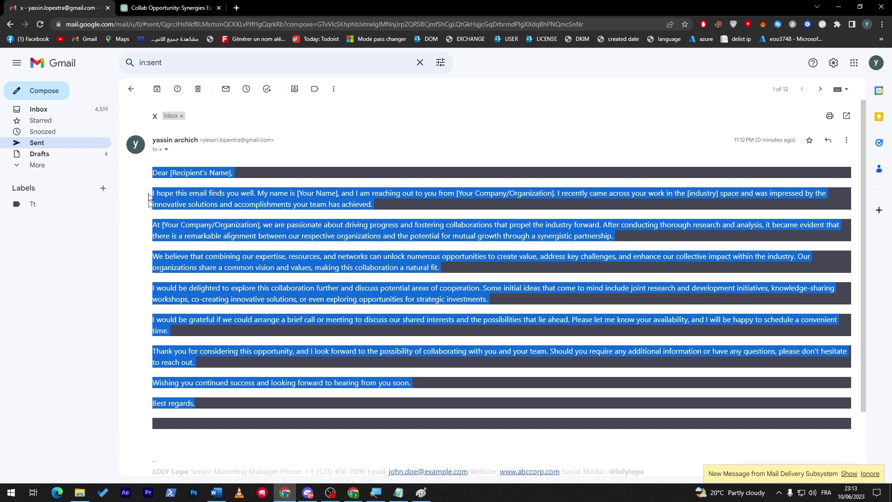
left_click(216, 492)
key("ctrl+v")
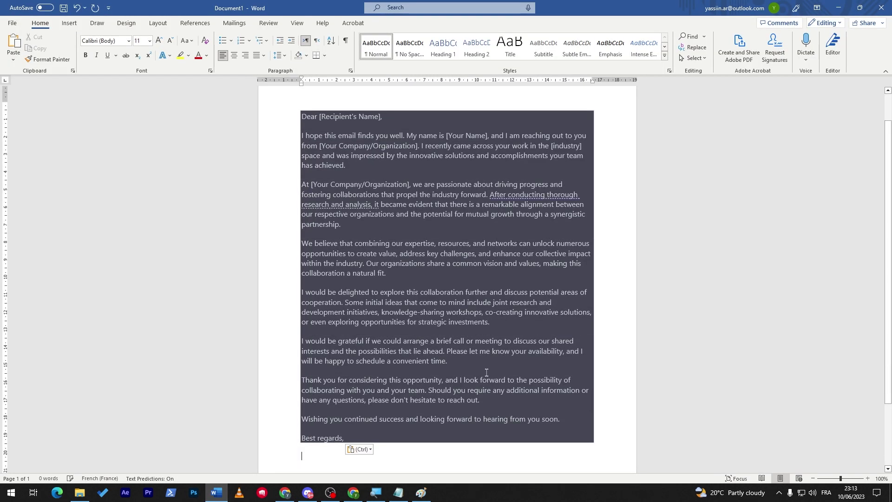
scroll(789, 294, "down", 1)
left_click(562, 299)
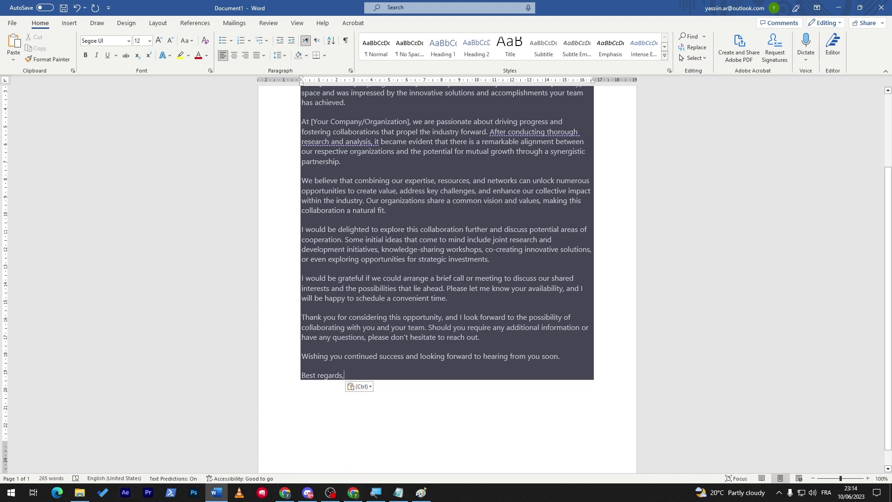
key("alt+Tab")
mouse_move(580, 249)
left_mouse_down()
mouse_move(639, 242)
mouse_move(637, 227)
left_mouse_up()
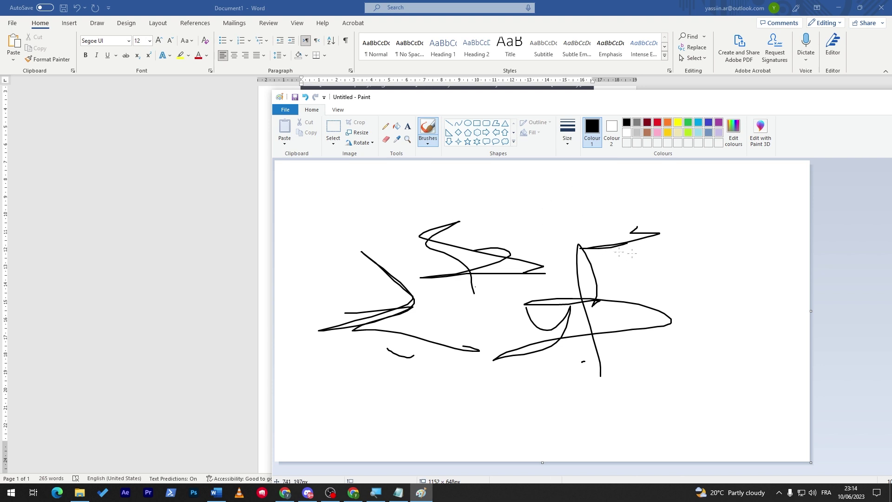
- Add a far-right stroke to the Paint signature, then minimise Paint to reveal the Word letter
mouse_move(729, 252)
left_mouse_down()
mouse_move(668, 264)
mouse_move(733, 274)
left_mouse_up()
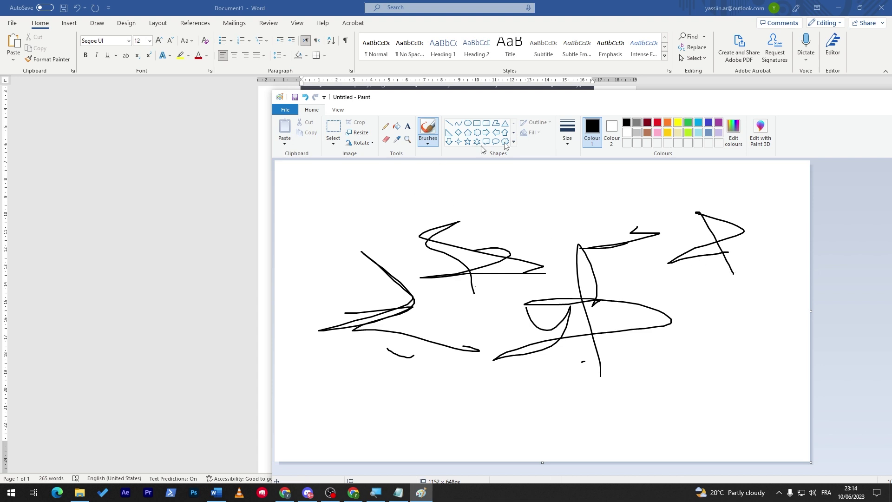
left_click_drag(718, 101, 538, 124)
left_click(745, 126)
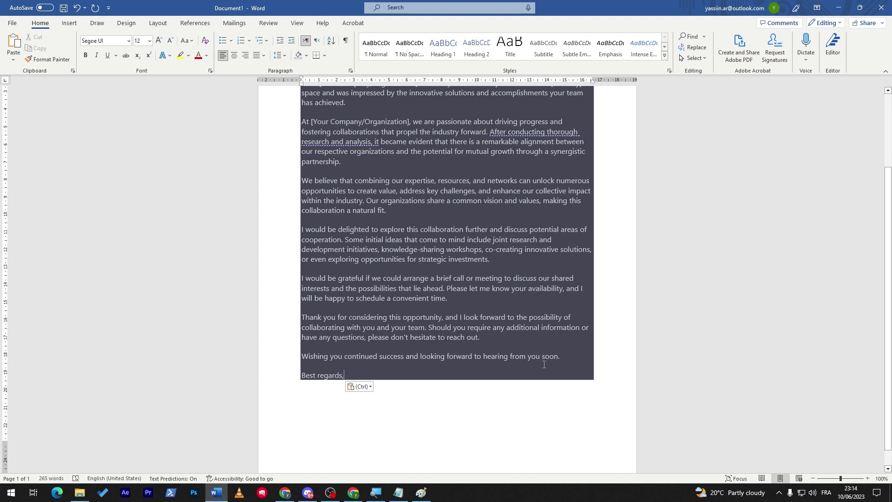
- Browse the Insert > Pictures sources and close the list without inserting anything
left_click(70, 23)
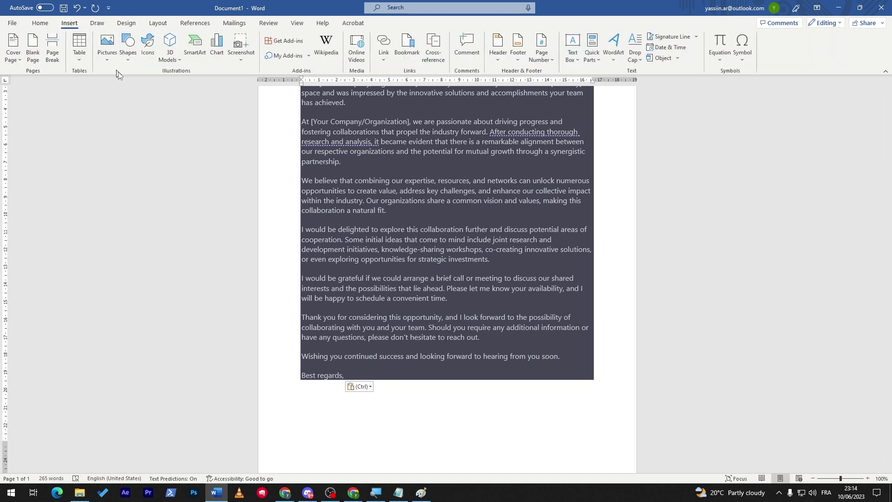
left_click(112, 61)
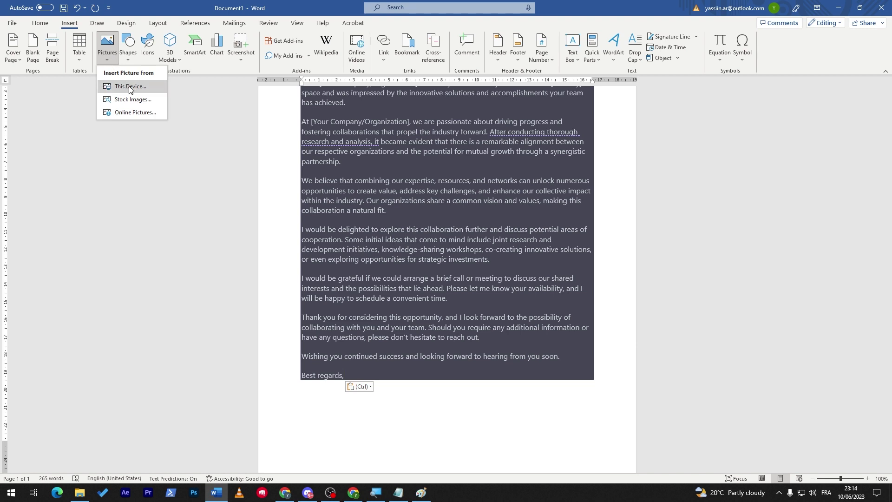
left_click(538, 388)
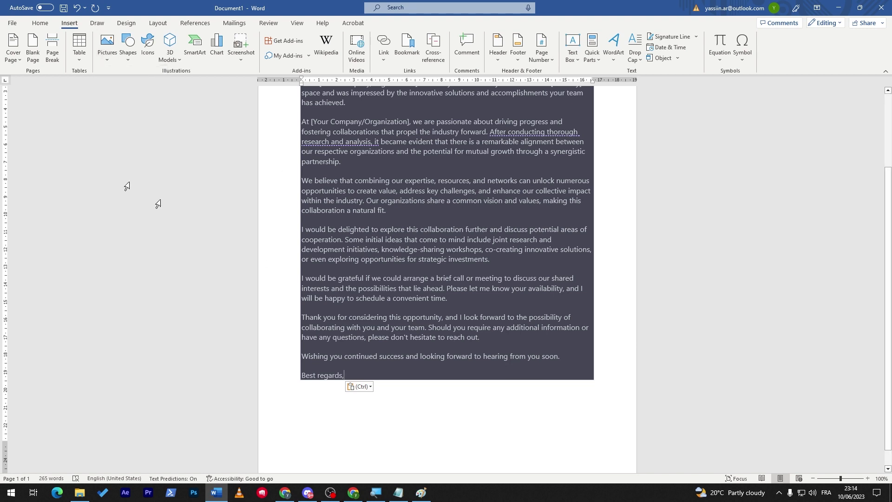
- Try Save as Adobe PDF, decline the PDFMaker save prompt, and return to Word's File page
left_click(17, 24)
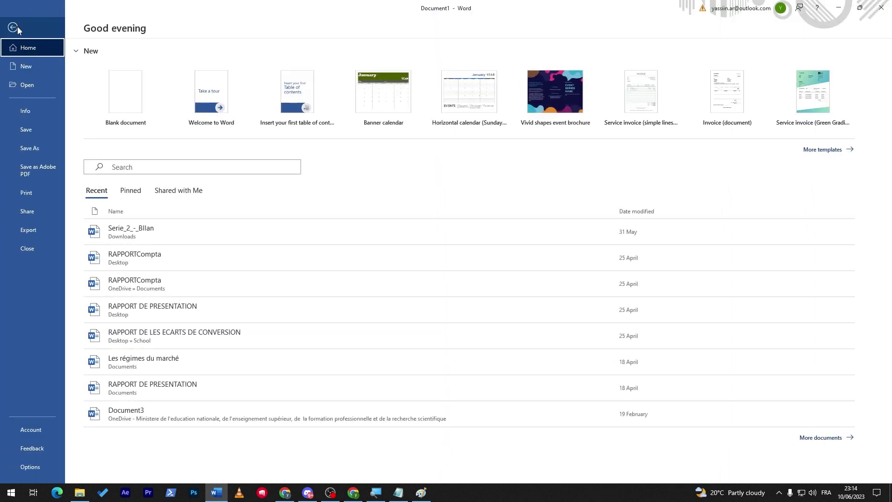
left_click(32, 134)
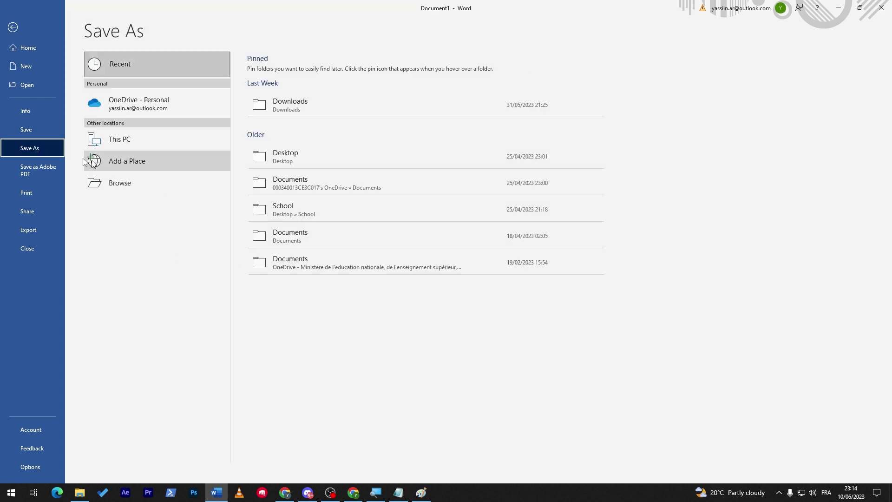
left_click(46, 168)
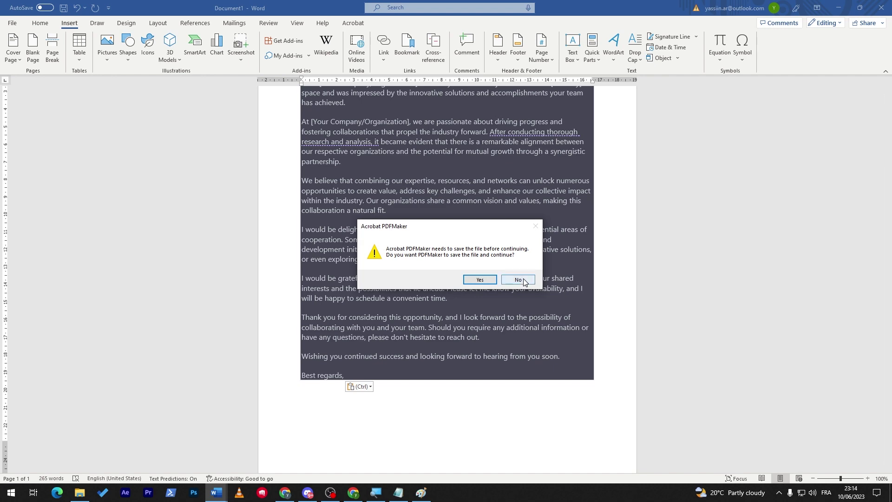
left_click(519, 280)
left_click(17, 21)
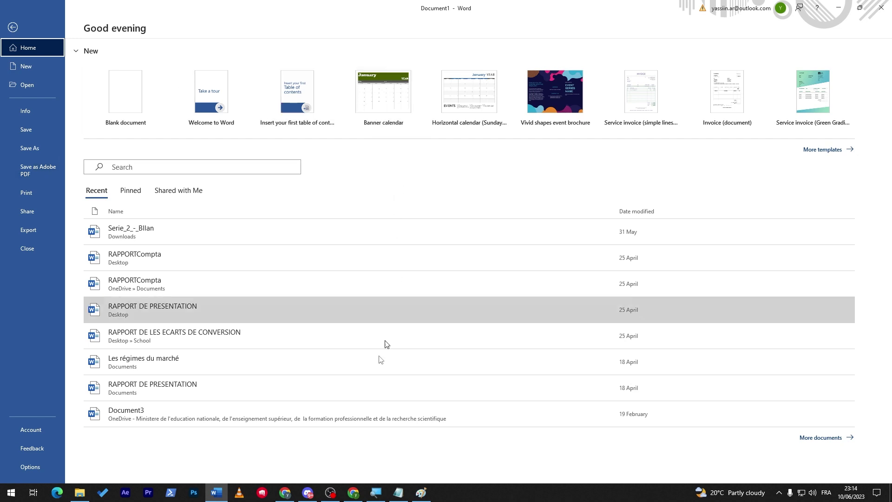
- Switch back to the sent collaboration email in Gmail with Alt+Tab
key("alt+Tab")
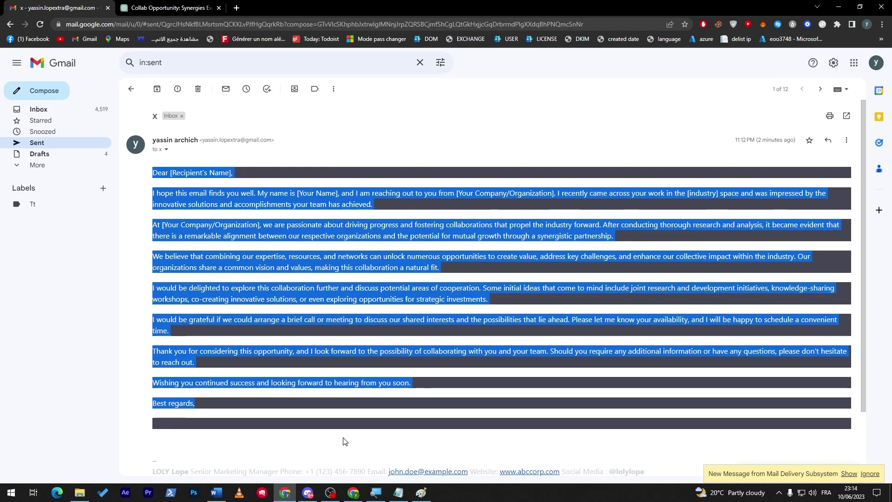